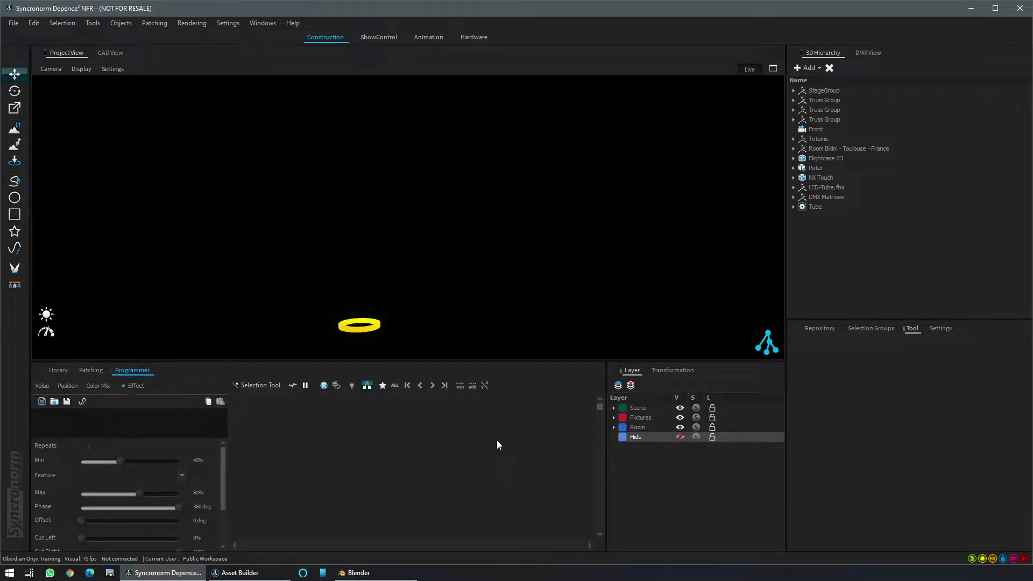
- Make the Hide layer visible to show the second LED ring in the scene
left_click(678, 437)
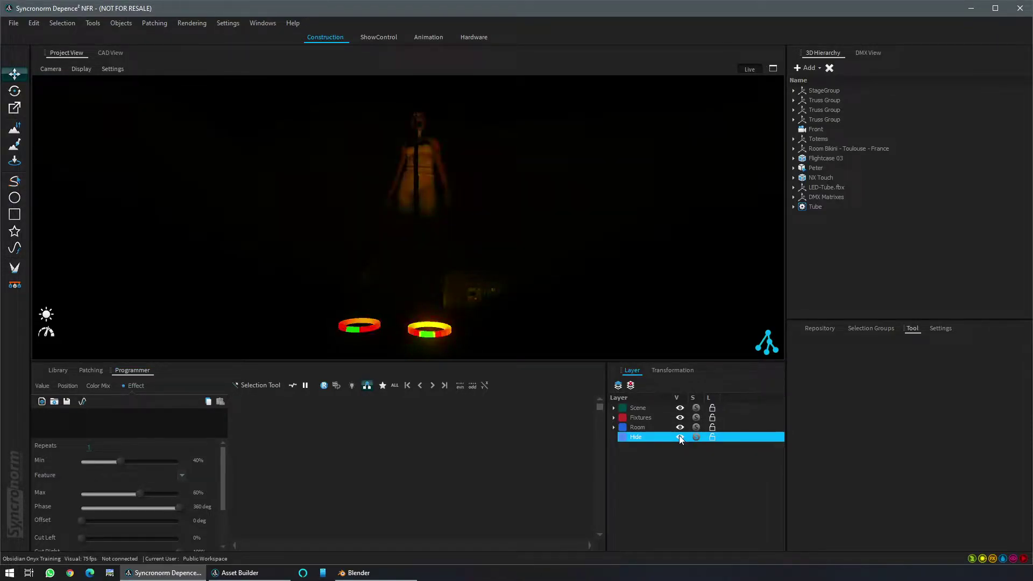
- Switch to Blender and select all faces of the Circle ring in Edit Mode to examine its UV layout
mouse_move(373, 573)
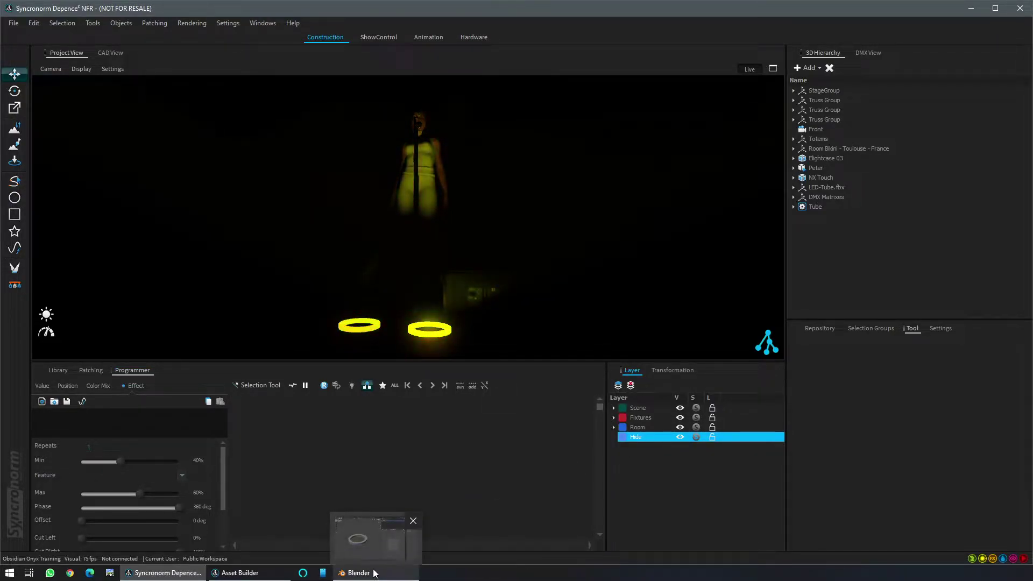
left_click(375, 573)
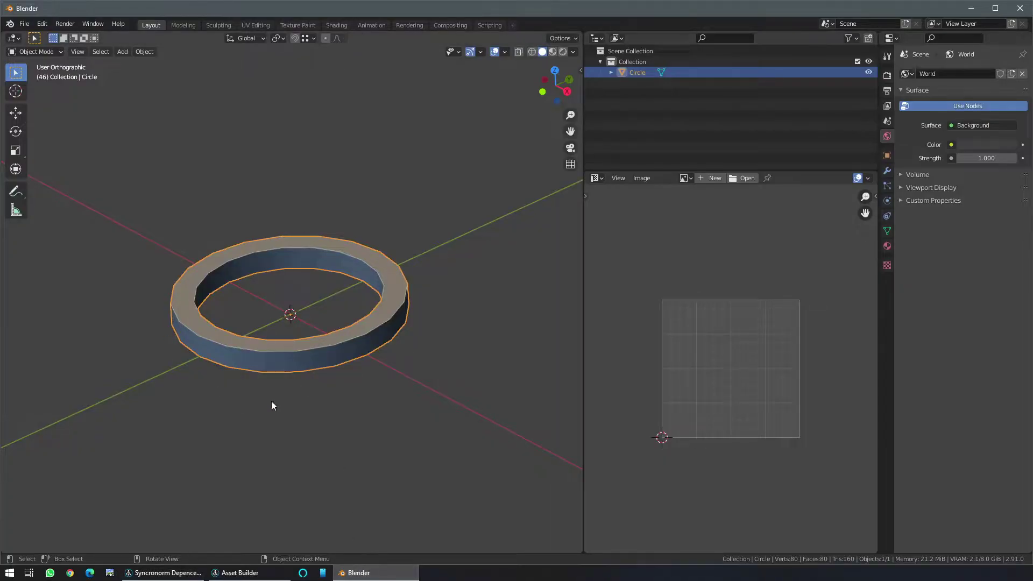
key("Tab")
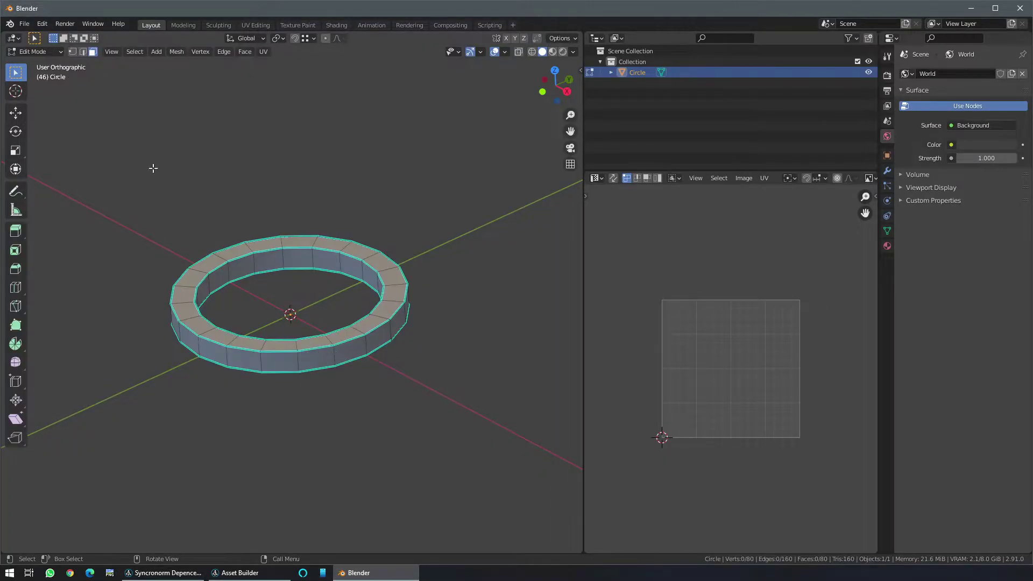
key("a")
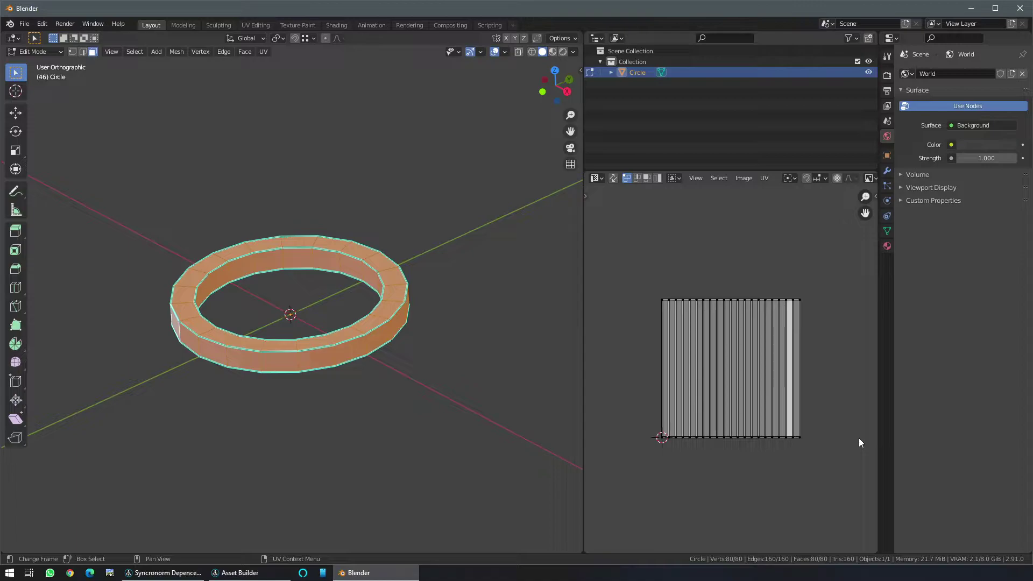
- Launch Asset Builder by searching for "asset" and create a new fixture asset
key("super")
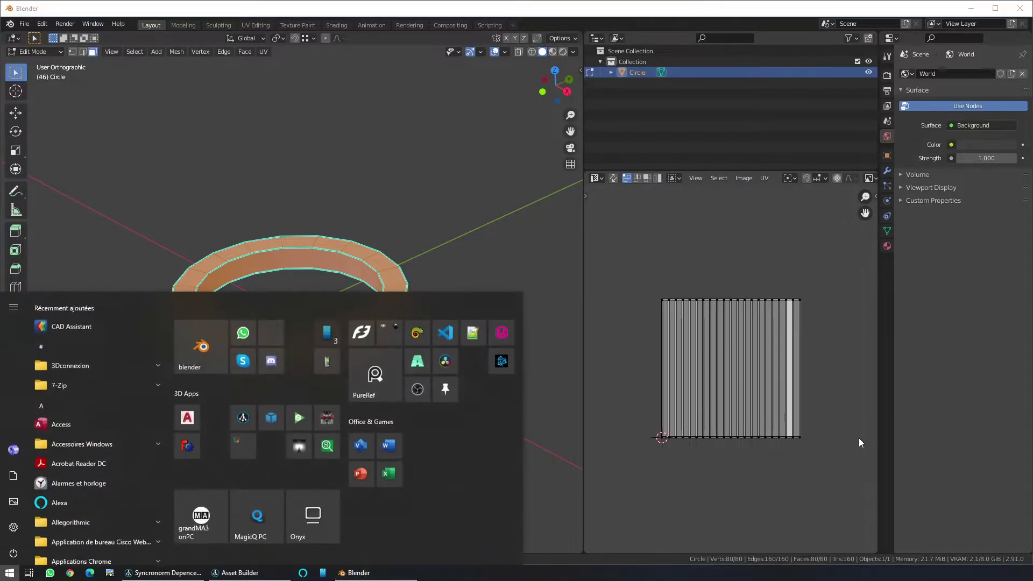
type("asset")
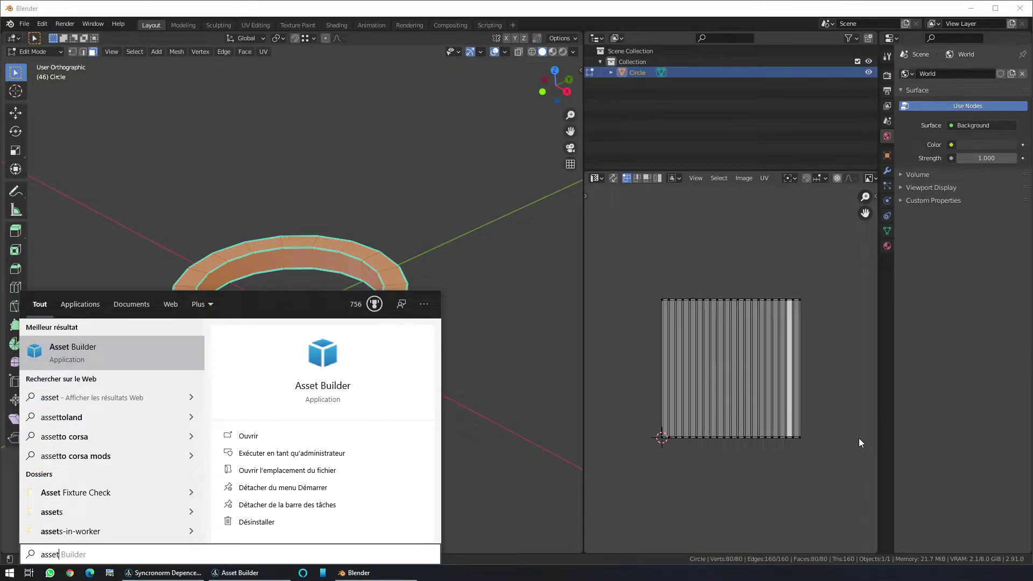
key("Return")
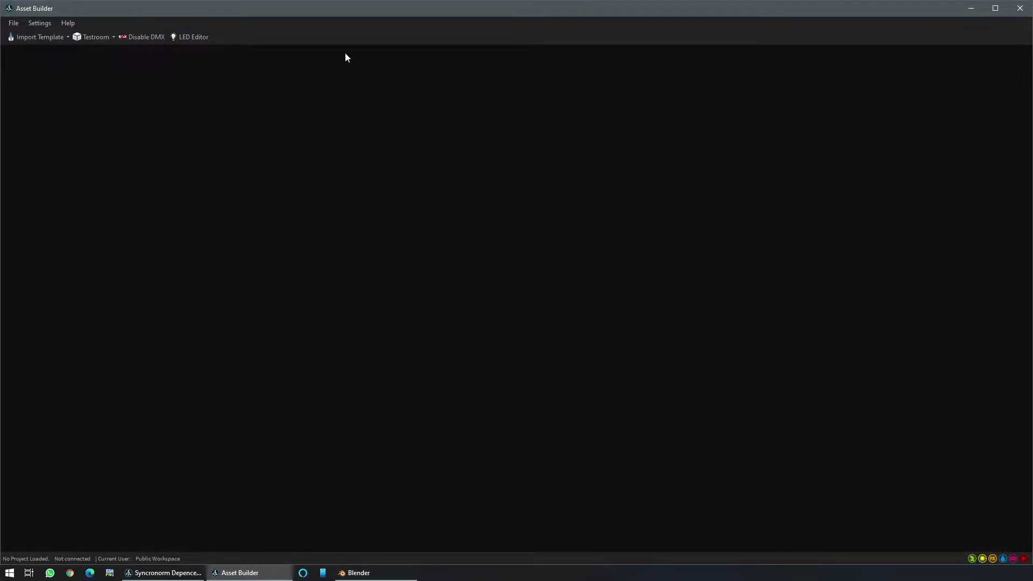
left_click(13, 23)
mouse_move(56, 37)
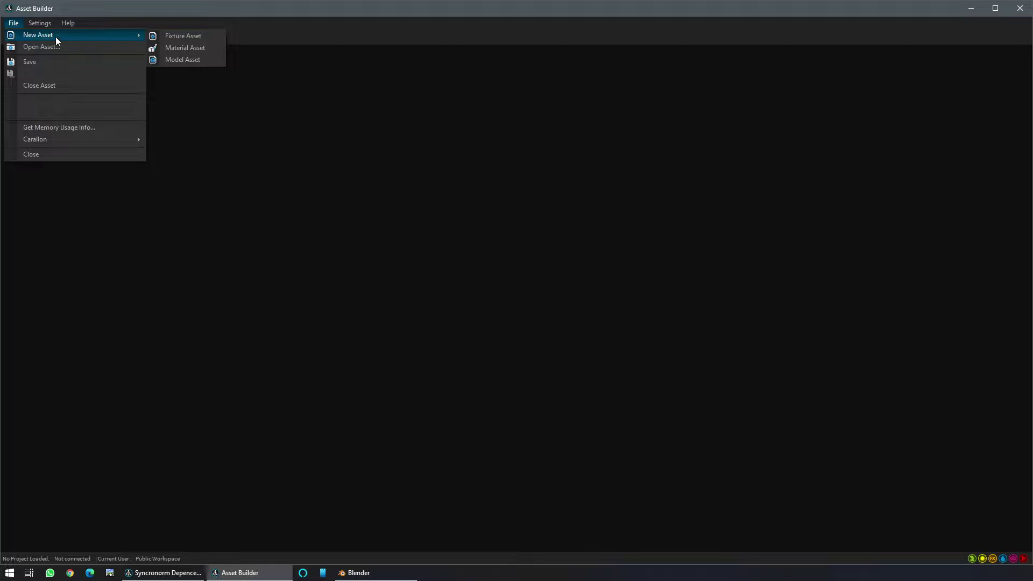
left_click(202, 40)
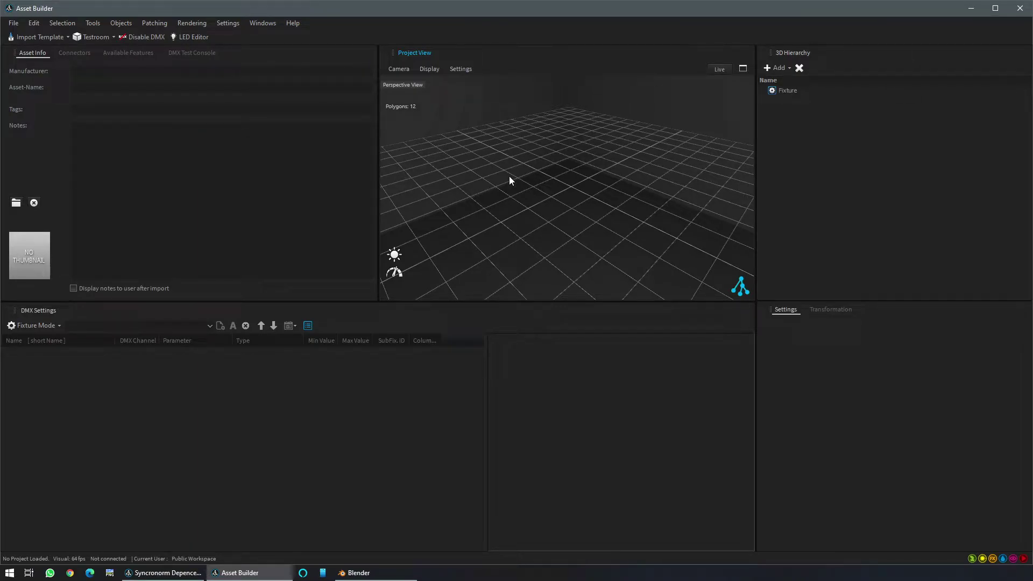
- Import the 3D model LED-Tube.fbx at a scale factor of 1.00, sorted by materials
left_click(768, 68)
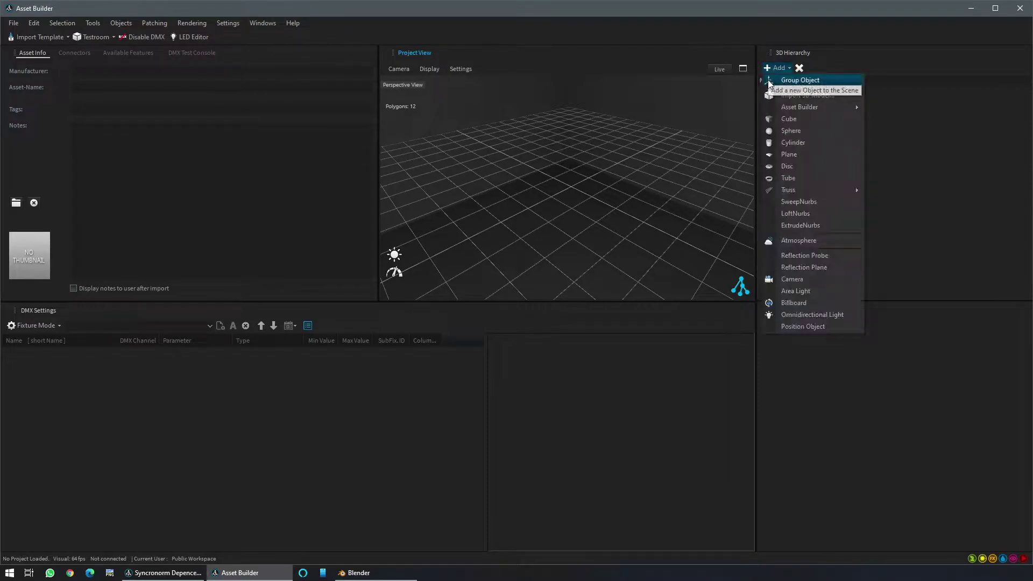
left_click(767, 92)
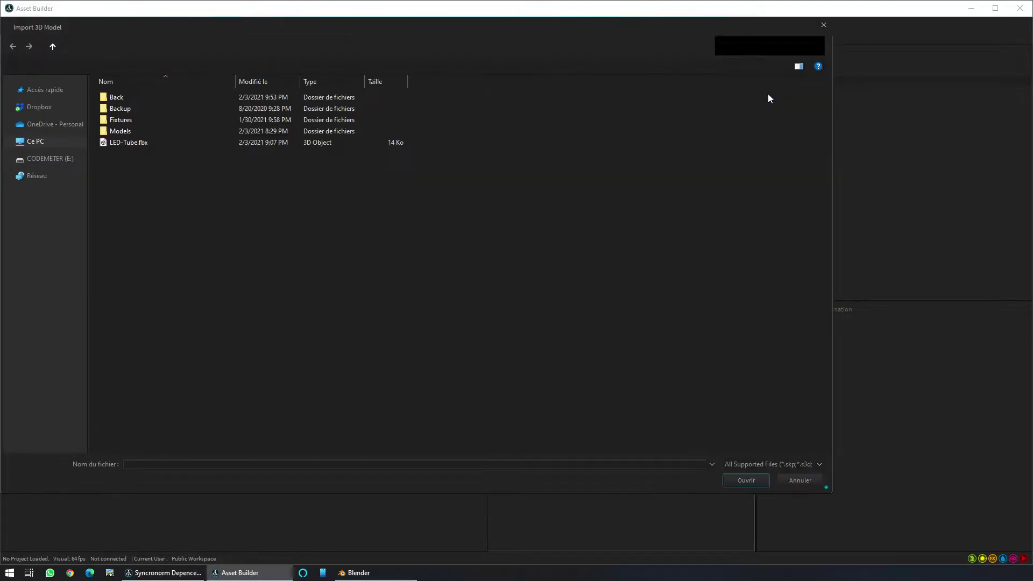
double_click(121, 142)
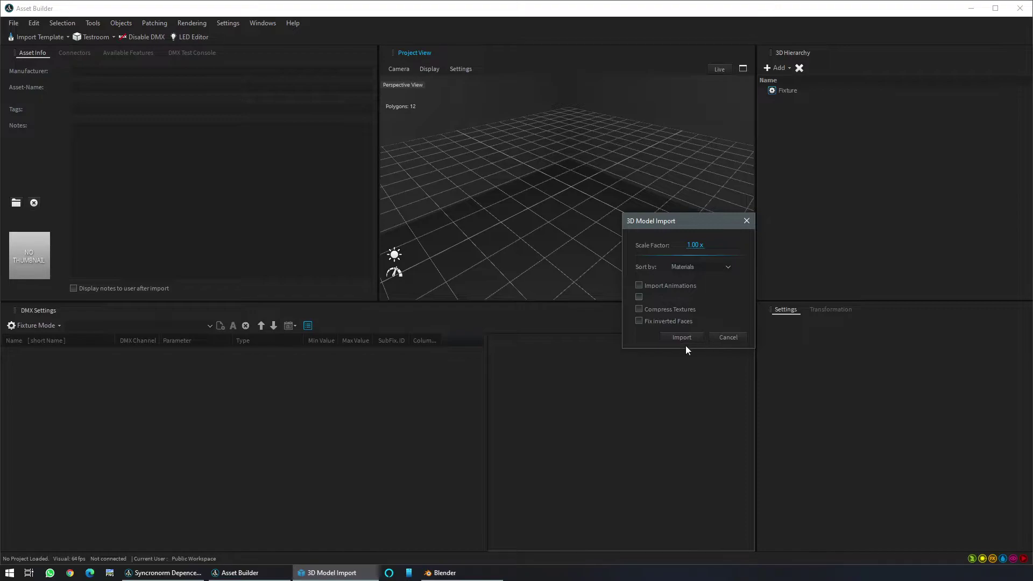
left_click(681, 338)
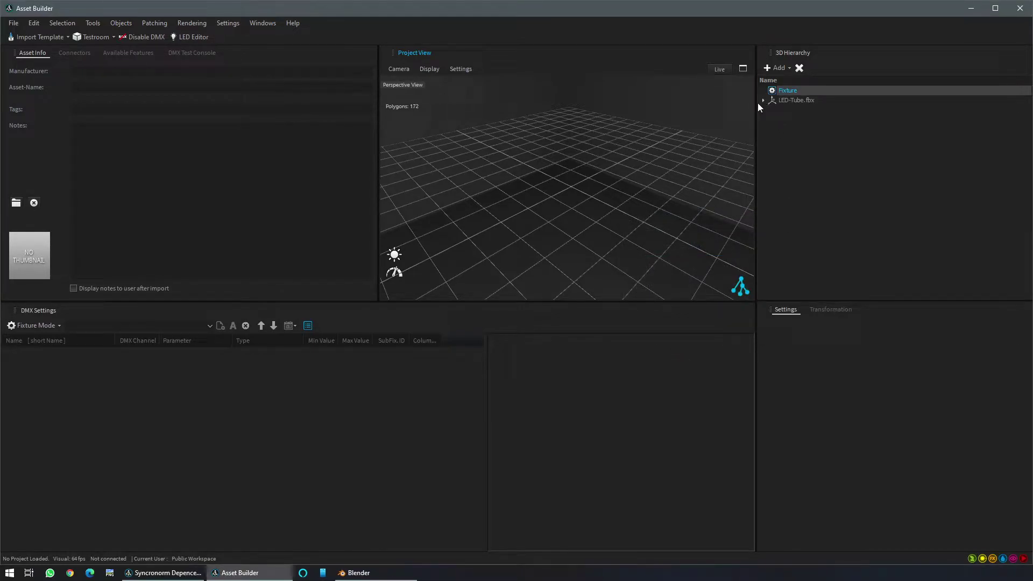
- Move the DefaultMaterial mesh under the Fixture object and delete the emptied LED-Tube.fbx group
left_click(763, 101)
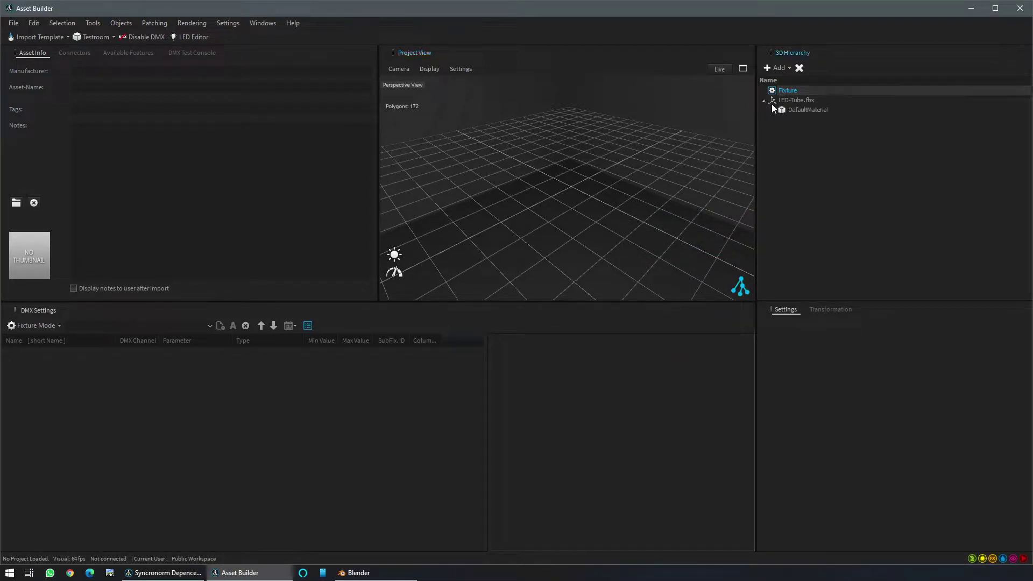
left_click_drag(807, 110, 789, 92)
left_click(795, 110)
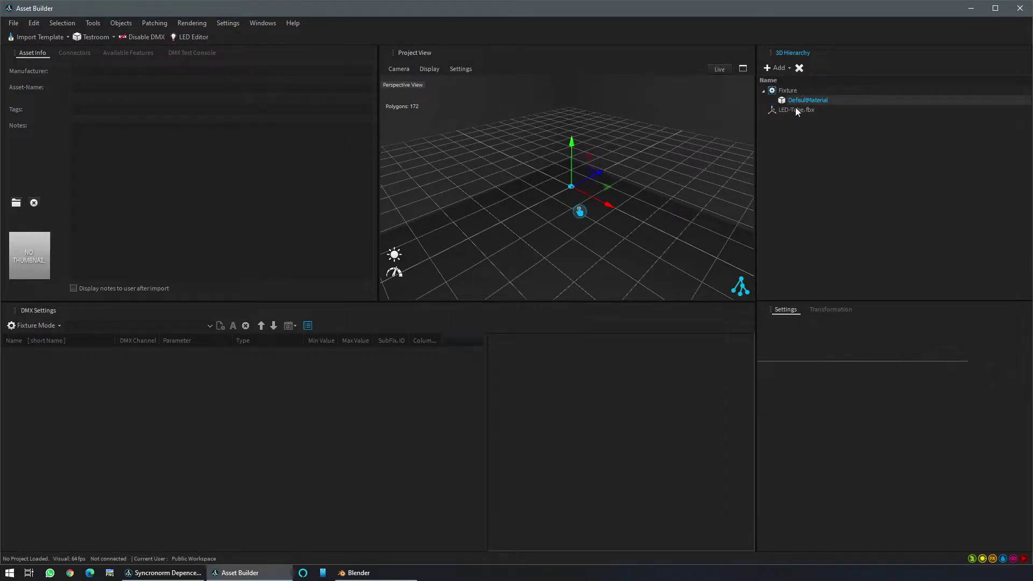
right_click(795, 108)
left_click(807, 109)
key("Return")
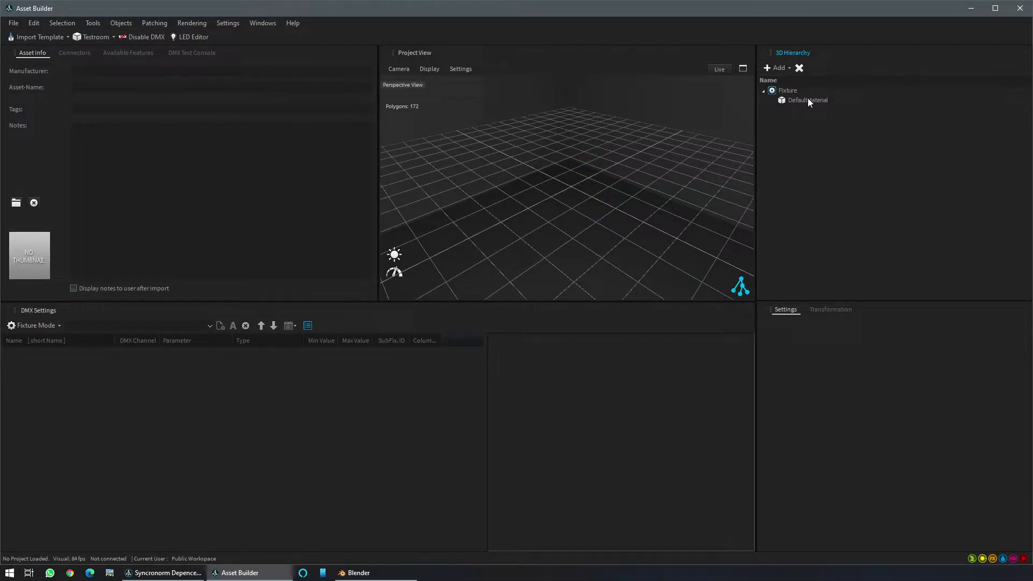
- Add a Spotlight, place it as a child of DefaultMaterial and enable it
left_click(776, 68)
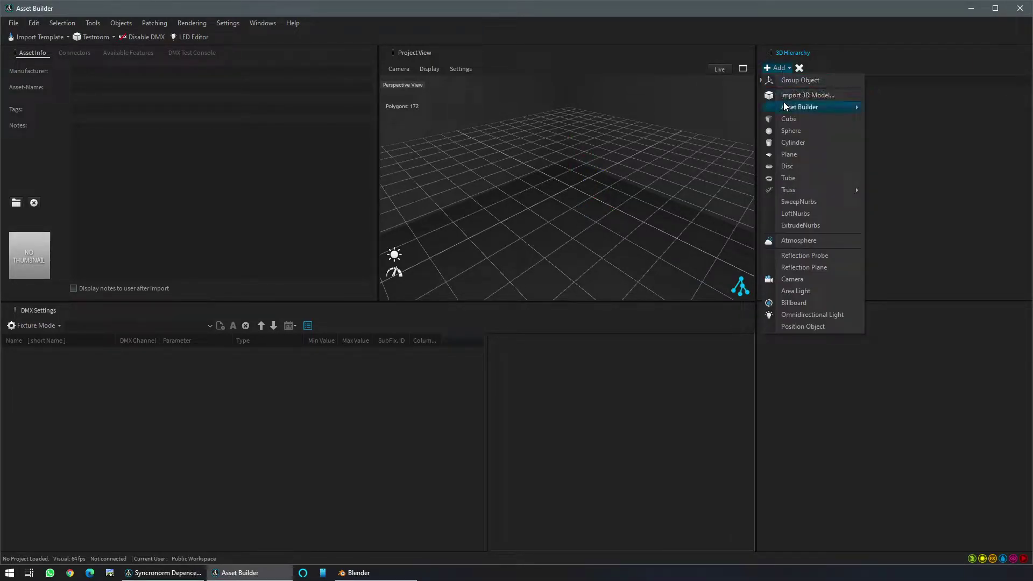
mouse_move(795, 108)
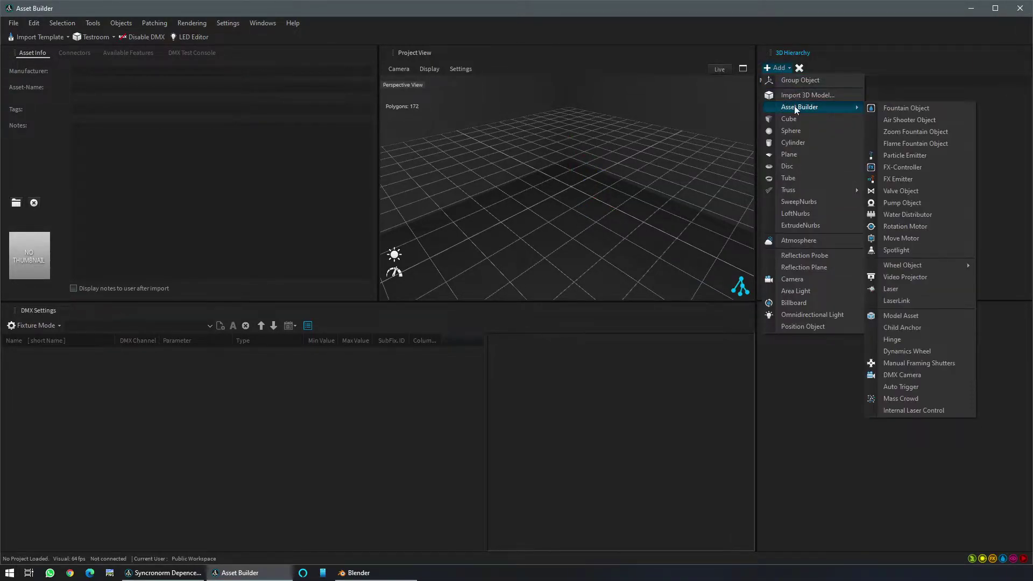
left_click(906, 250)
left_click_drag(768, 111, 803, 103)
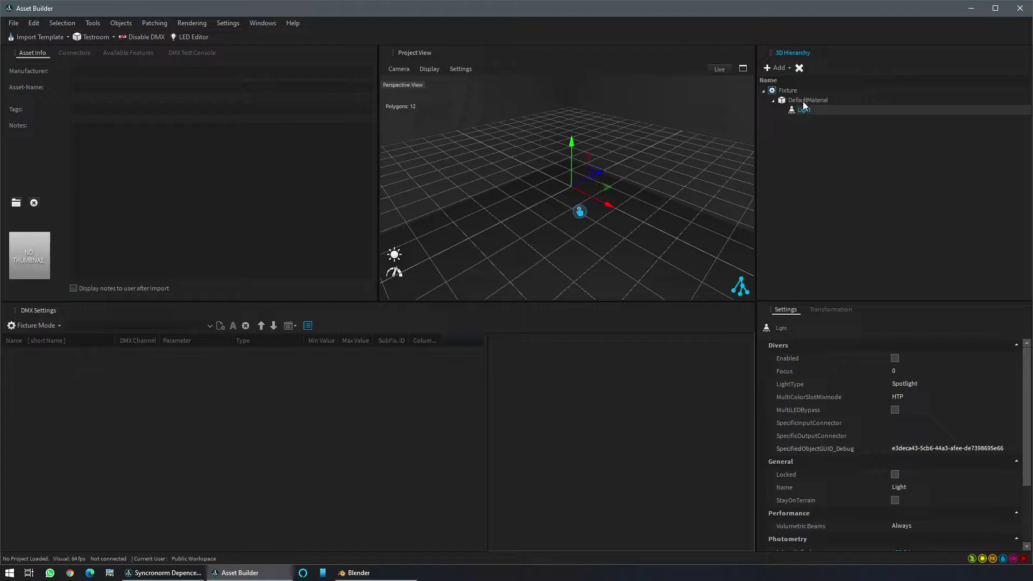
left_click(895, 358)
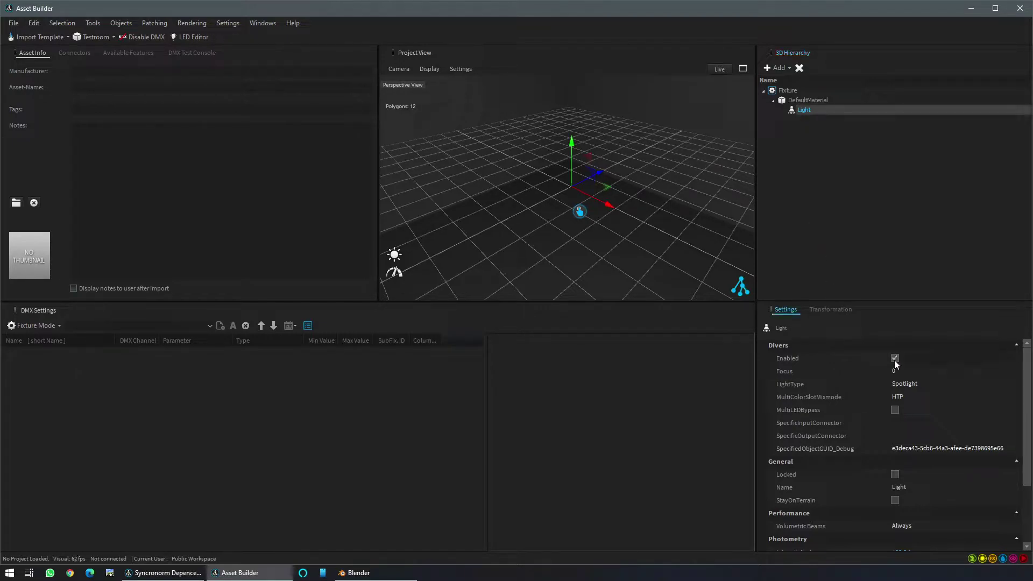
- Generate the light's default photometric with a 1° beam angle, 179° field angle and 200 cd maximum
scroll(876, 393, "down", 3)
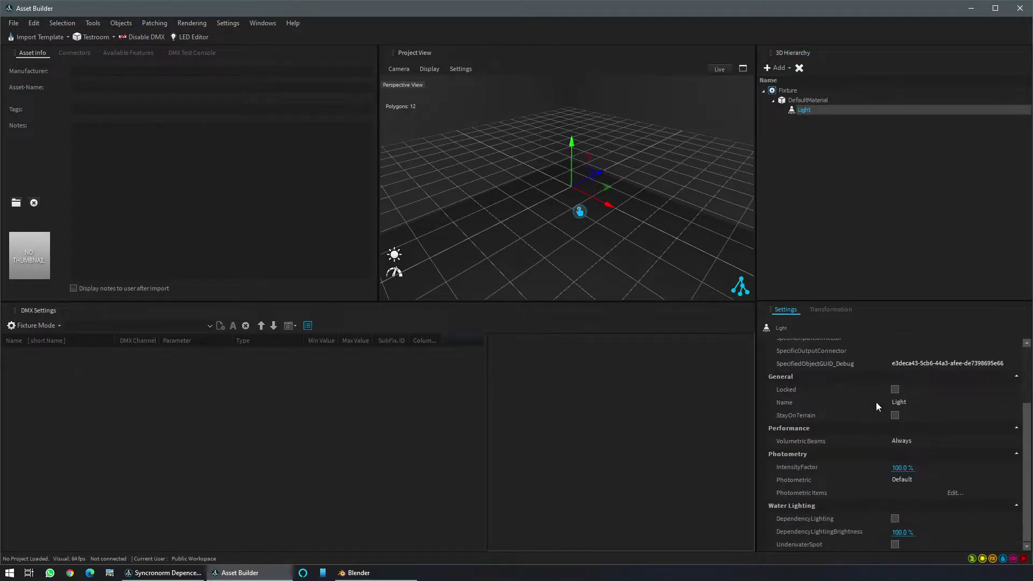
left_click(947, 492)
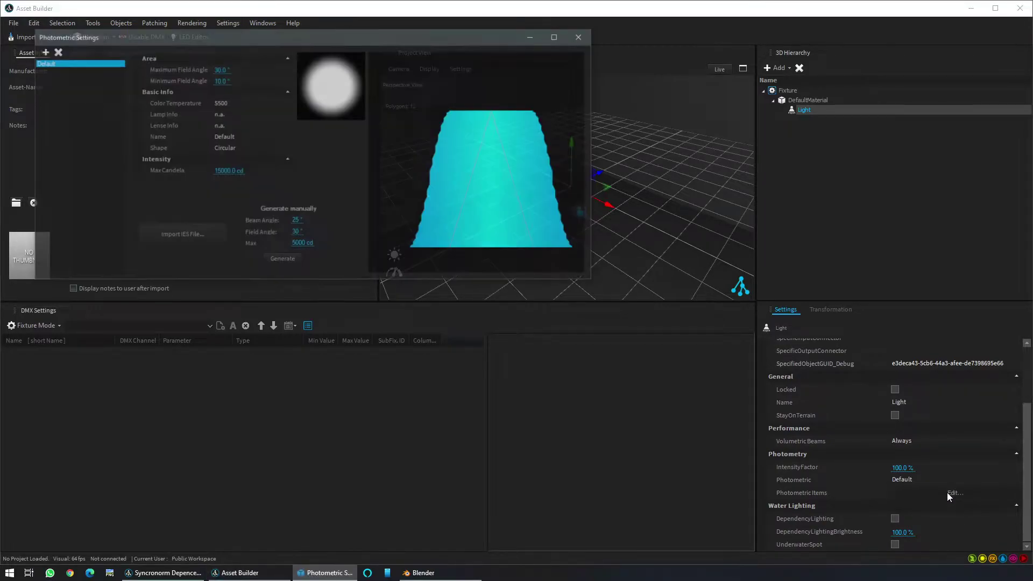
left_click_drag(252, 46, 252, 91)
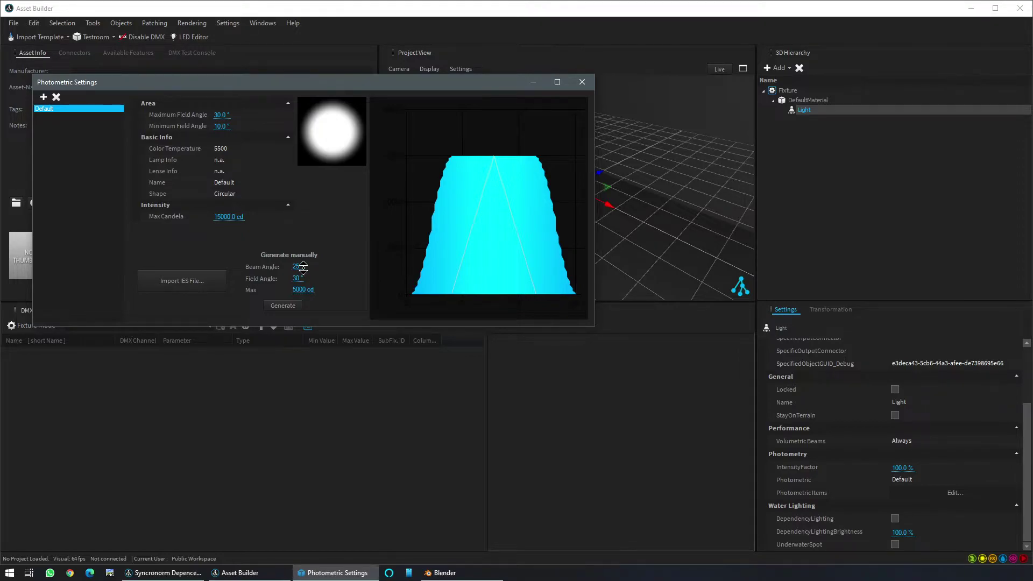
left_click(303, 268)
type("1")
key("Return")
left_click(303, 278)
type("179")
key("Return")
left_click(300, 289)
type("200")
key("Return")
left_click(283, 305)
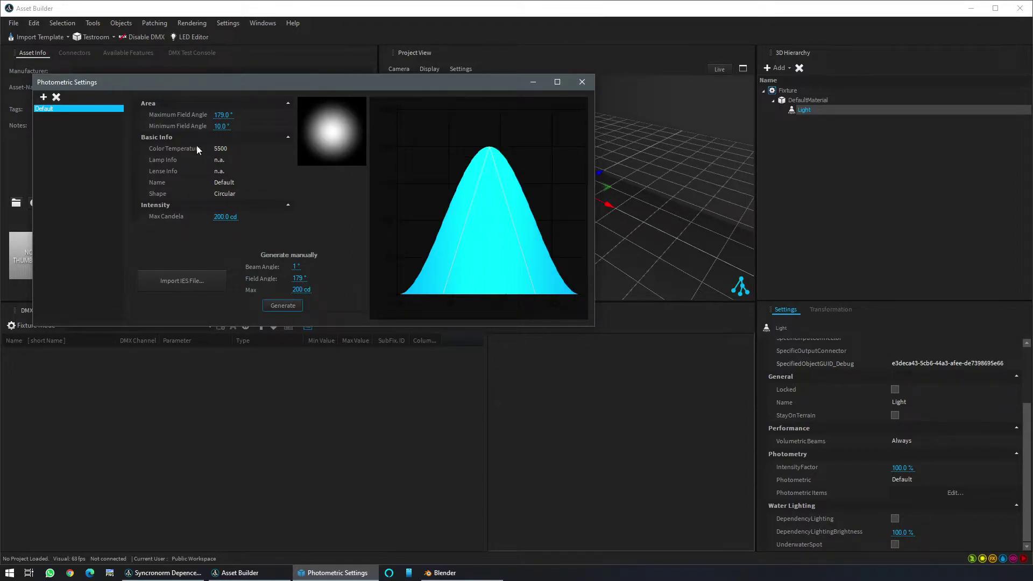
- Set the photometric's maximum field angle to 120°, color temperature to 14000 and shape to Rectangular, and close its settings
left_click(237, 115)
left_click(237, 150)
type("14000")
left_click(286, 193)
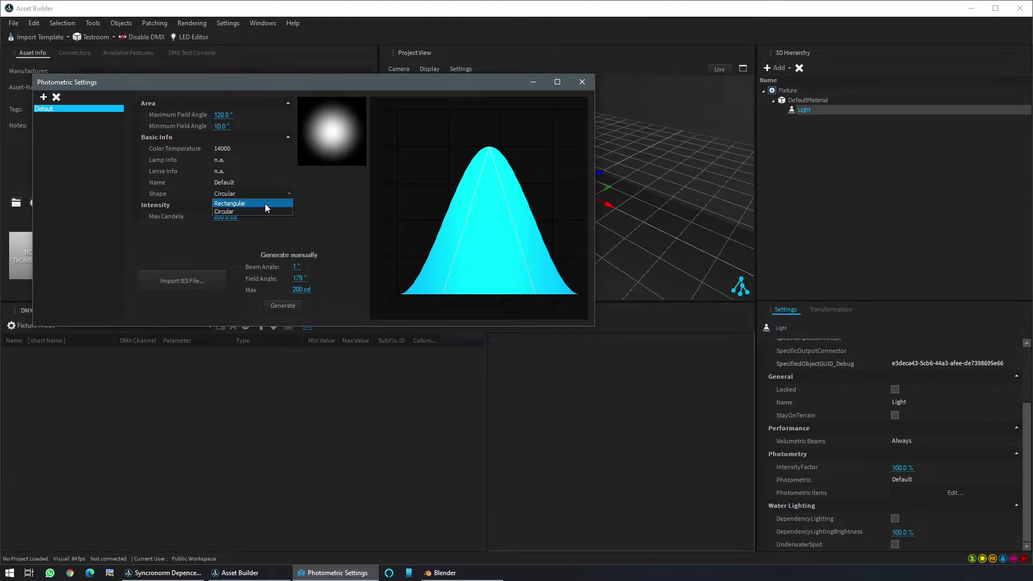
left_click(264, 204)
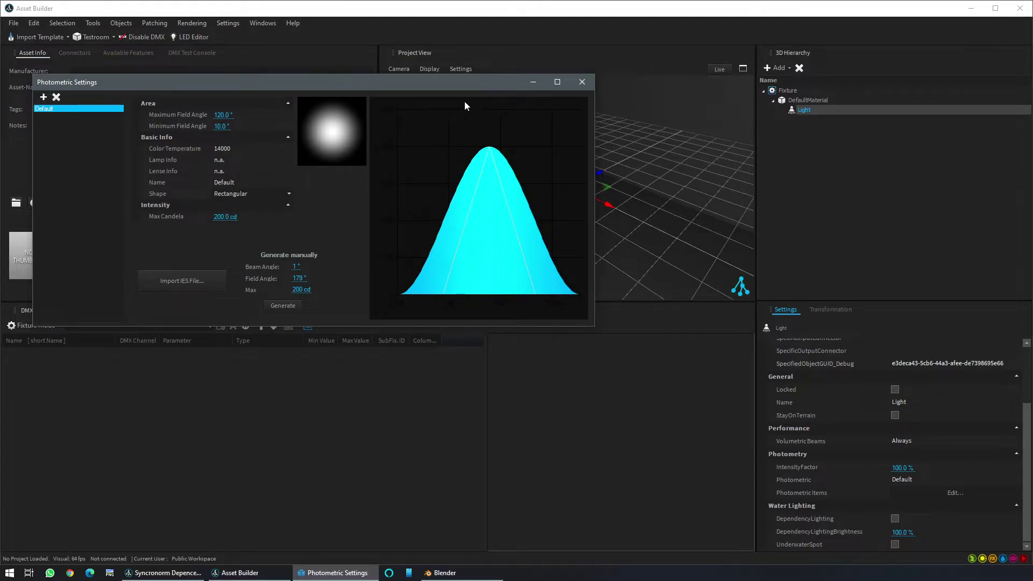
left_click(580, 82)
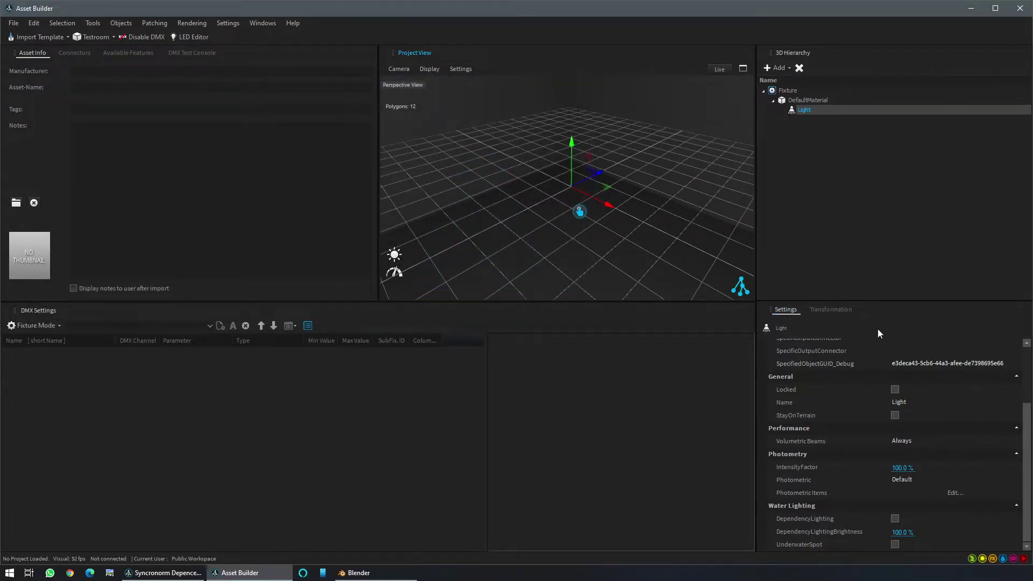
- Change the material type of the DefaultMaterial mesh to Light Emitter
left_click(812, 101)
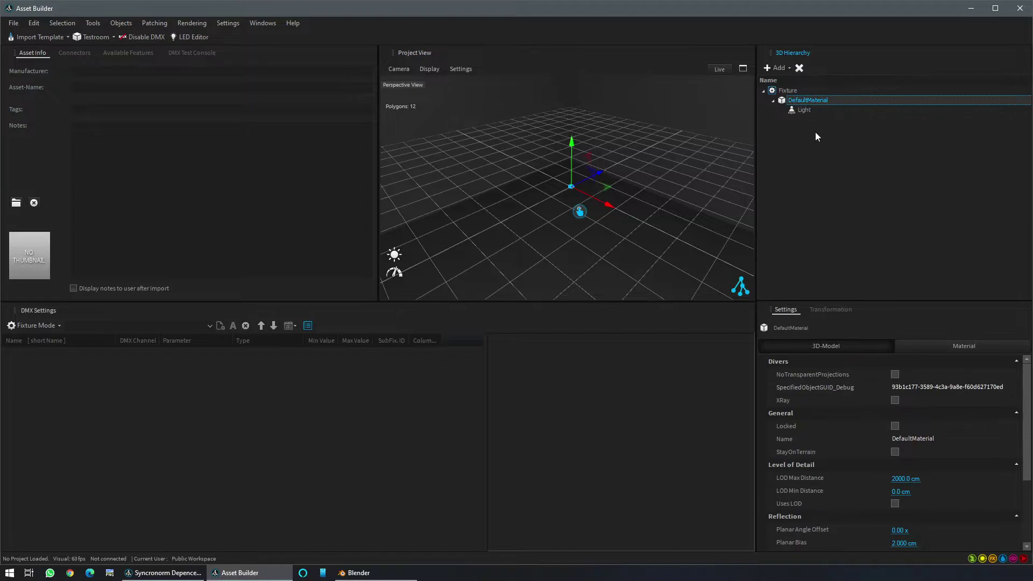
left_click(961, 347)
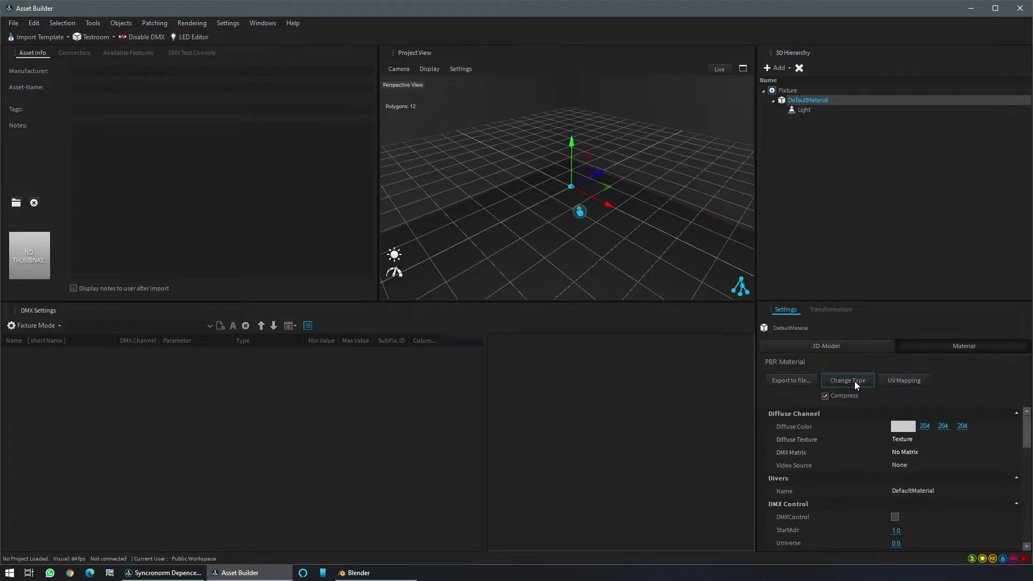
left_click(855, 381)
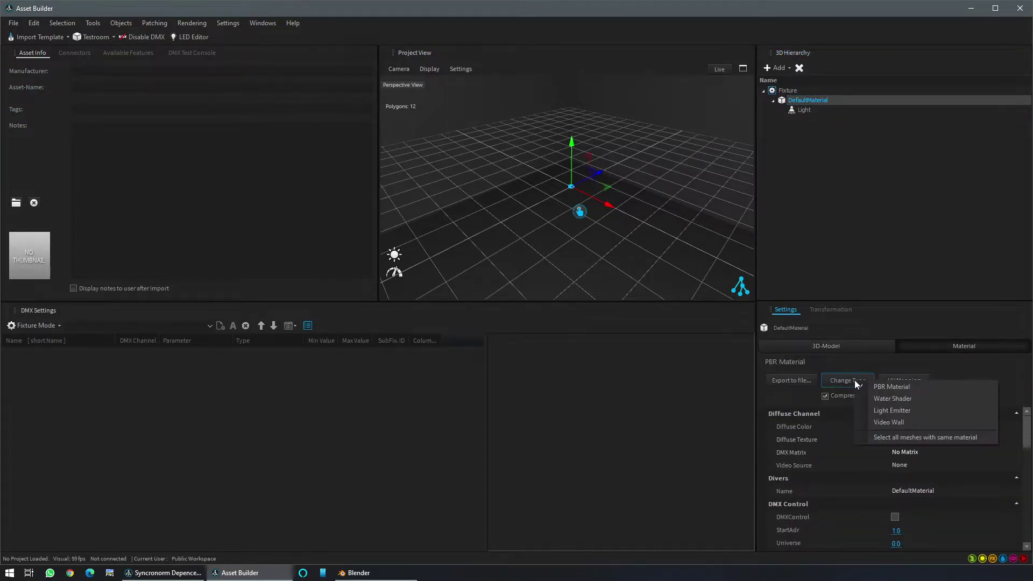
left_click(890, 410)
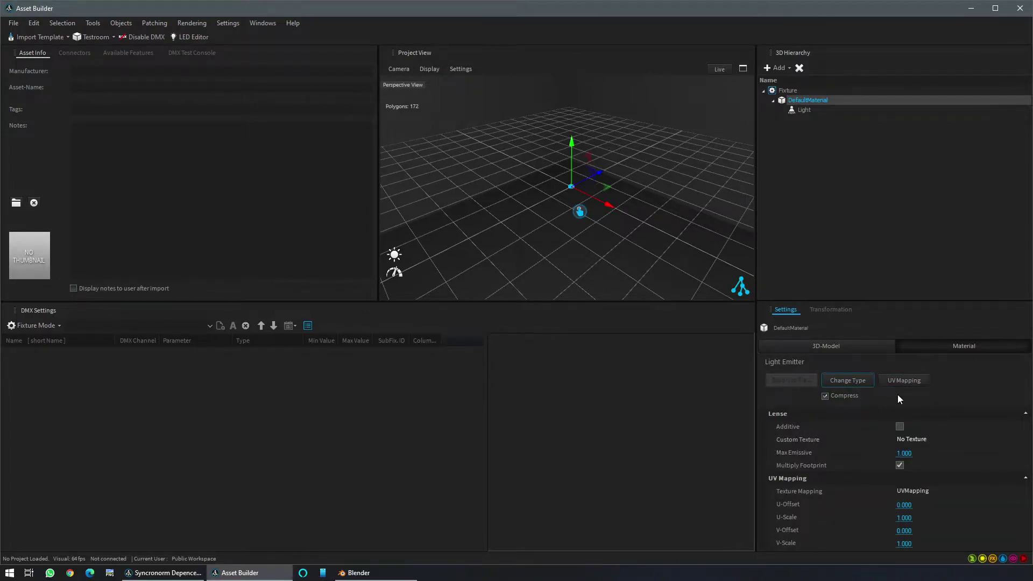
left_click(726, 85)
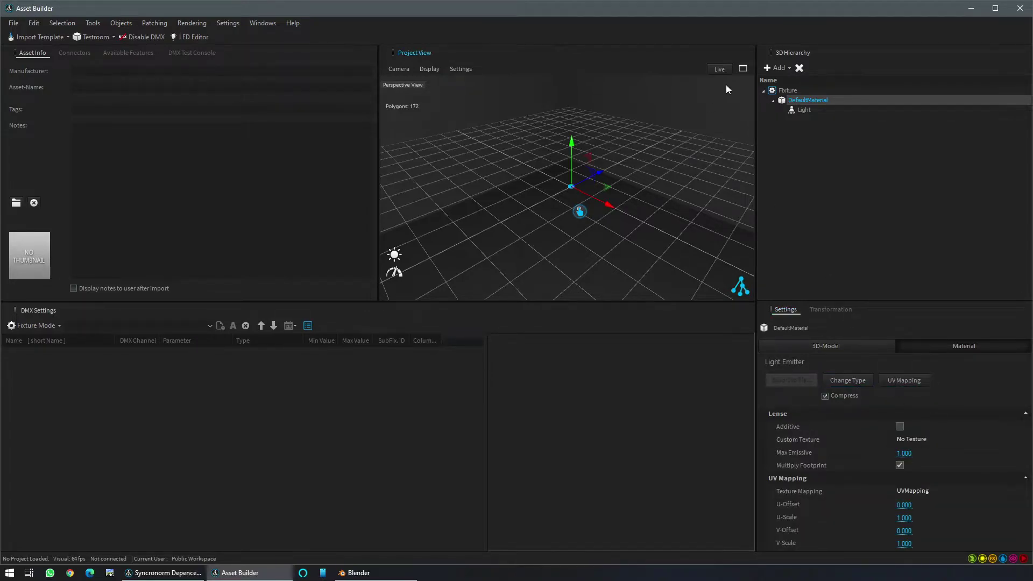
- Open the LED Editor for the Light under DefaultMaterial and add 20 LEDs
left_click(803, 110)
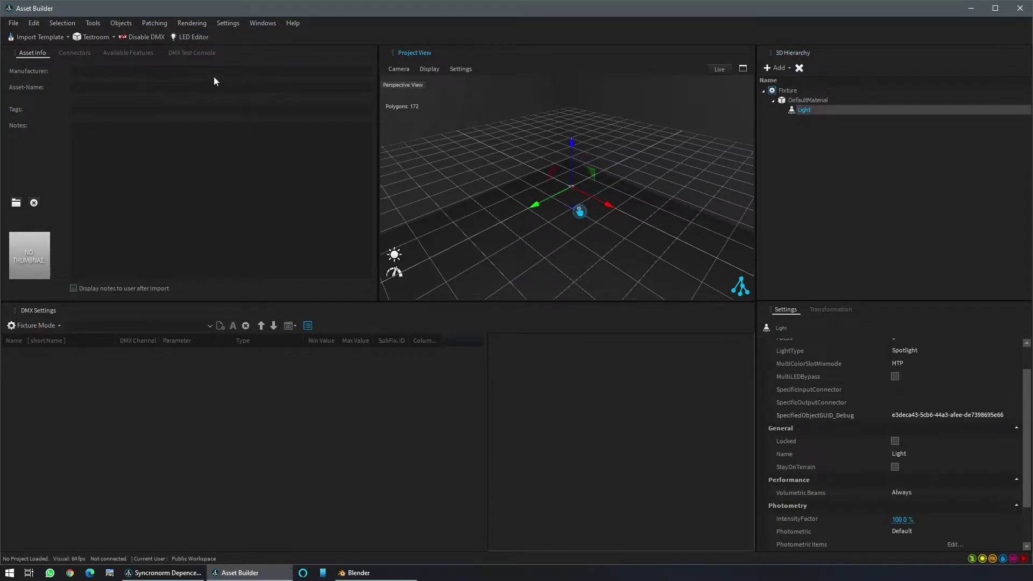
left_click(180, 37)
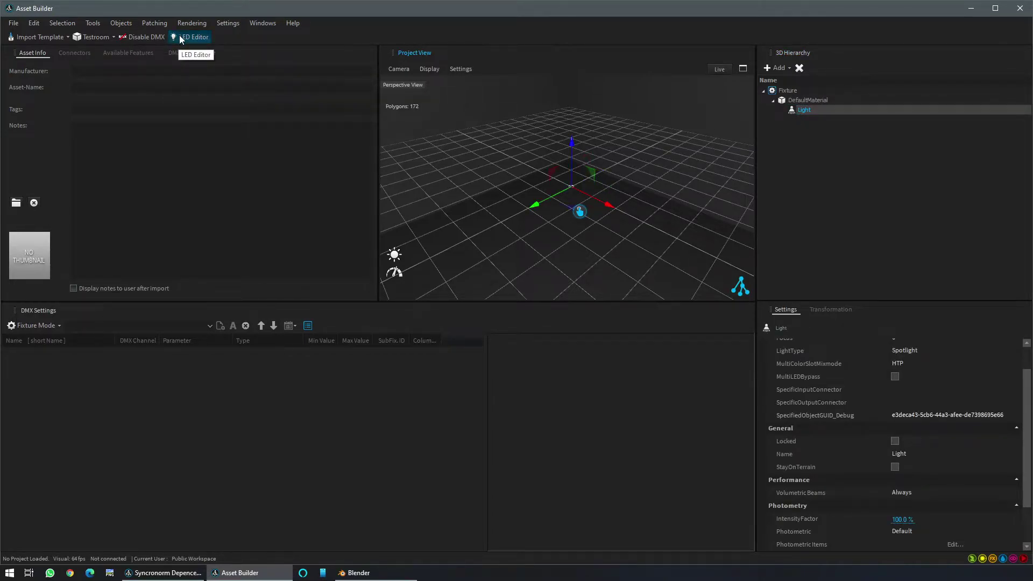
left_click_drag(203, 51, 232, 64)
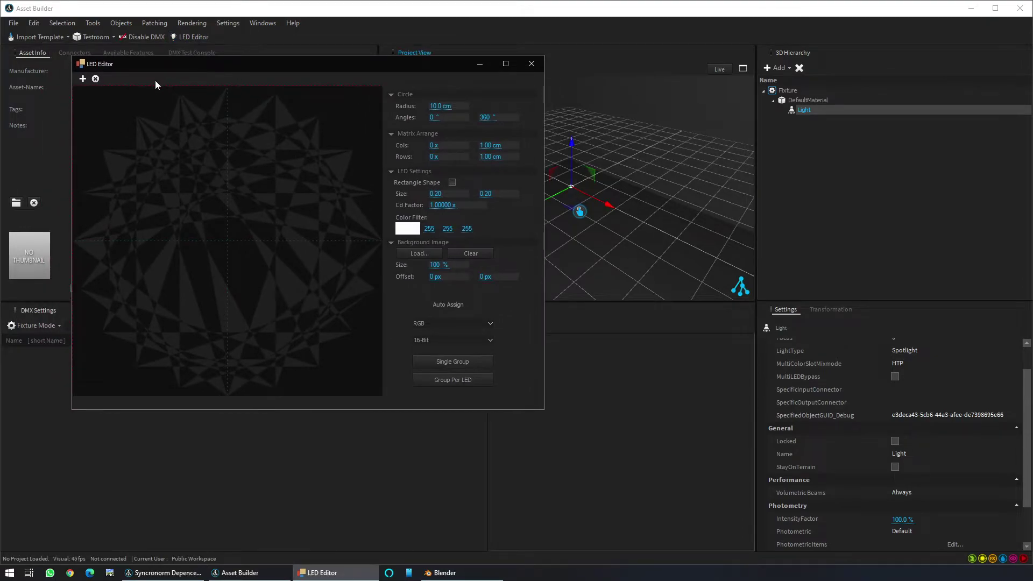
left_click(83, 79)
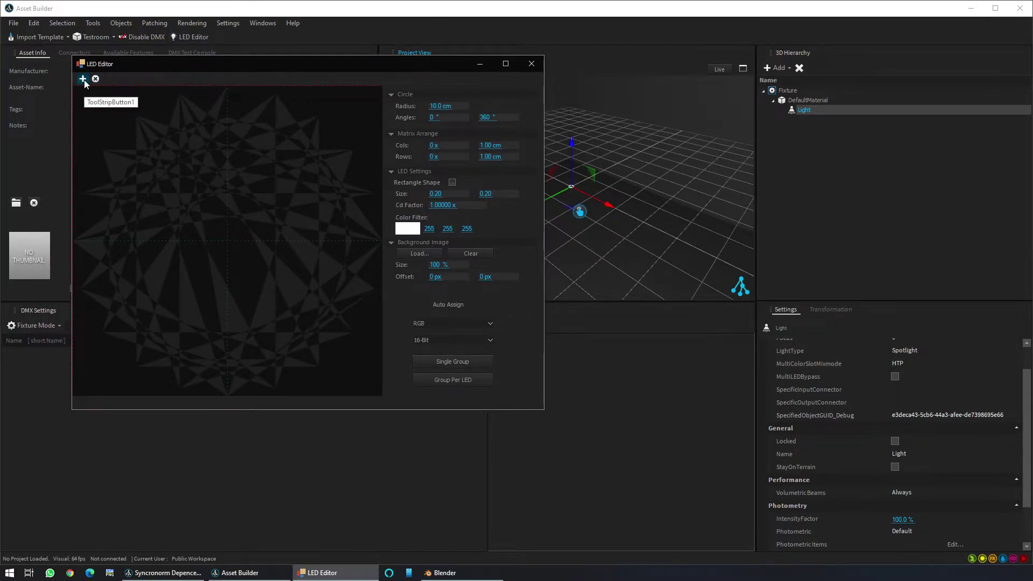
type("20")
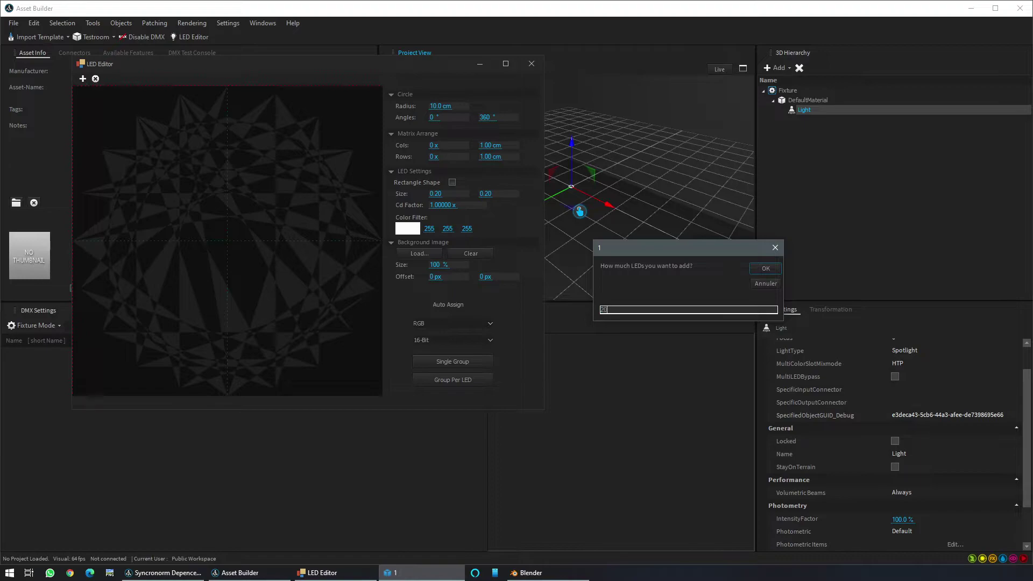
left_click(765, 268)
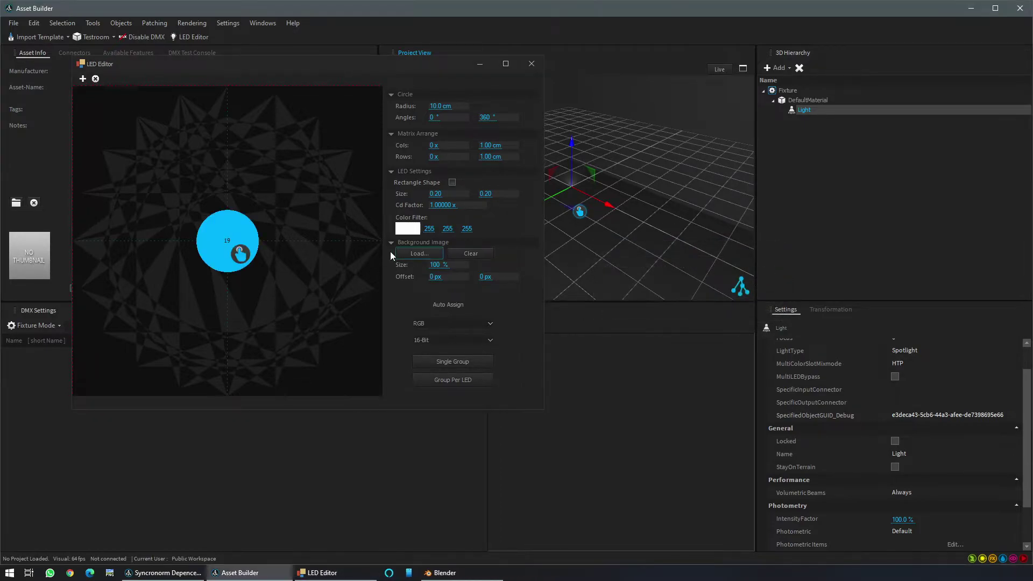
- Give the LEDs a rectangle shape with a size of 0.05 by 1.00
left_click(453, 182)
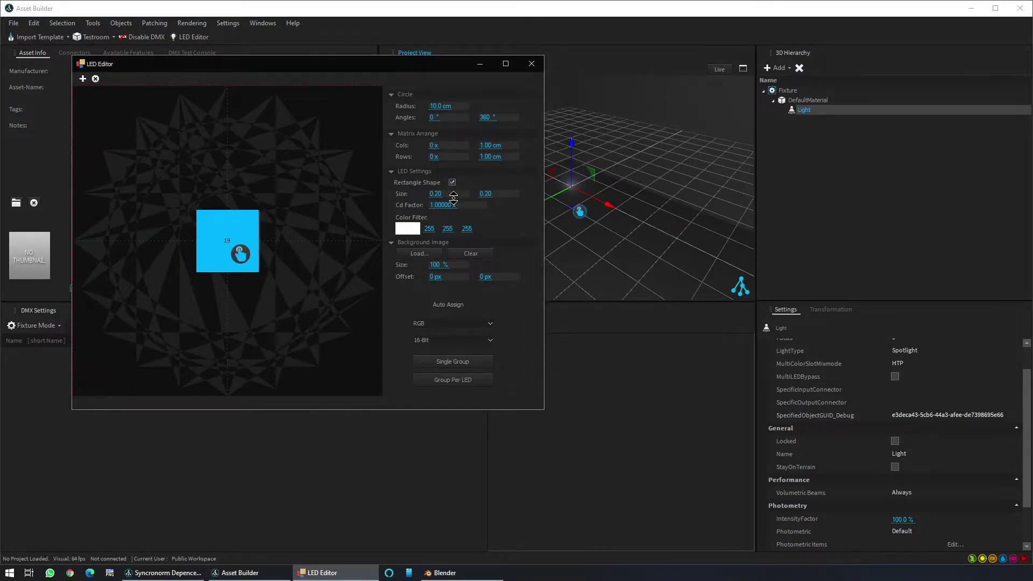
double_click(449, 194)
type("0.05")
key("Return")
left_click_drag(497, 194, 497, 194)
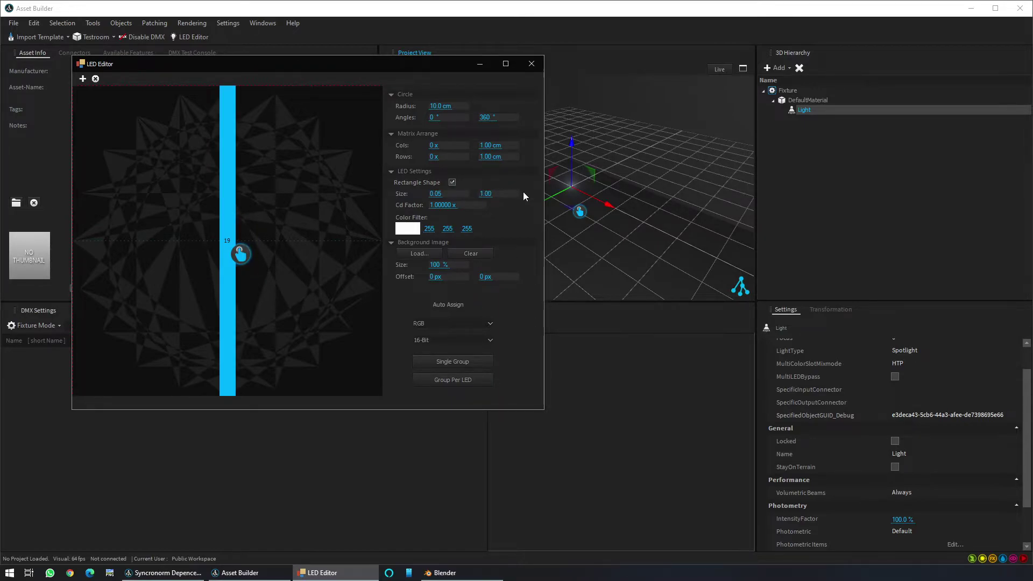
- Arrange the LEDs in a matrix of 20 columns and 1 row
left_click(440, 142)
type("20")
key("Return")
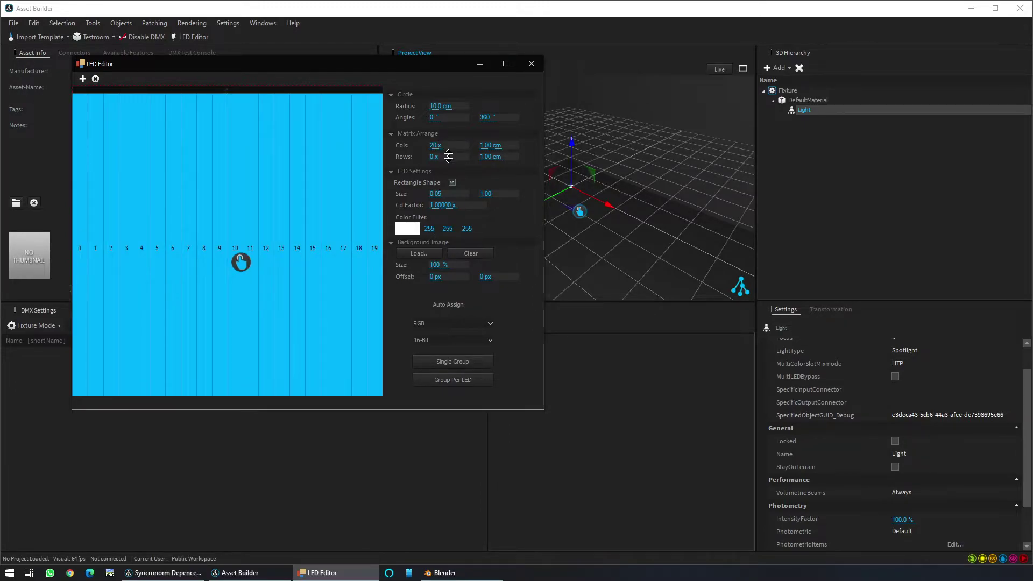
left_click(448, 156)
type("1")
key("Return")
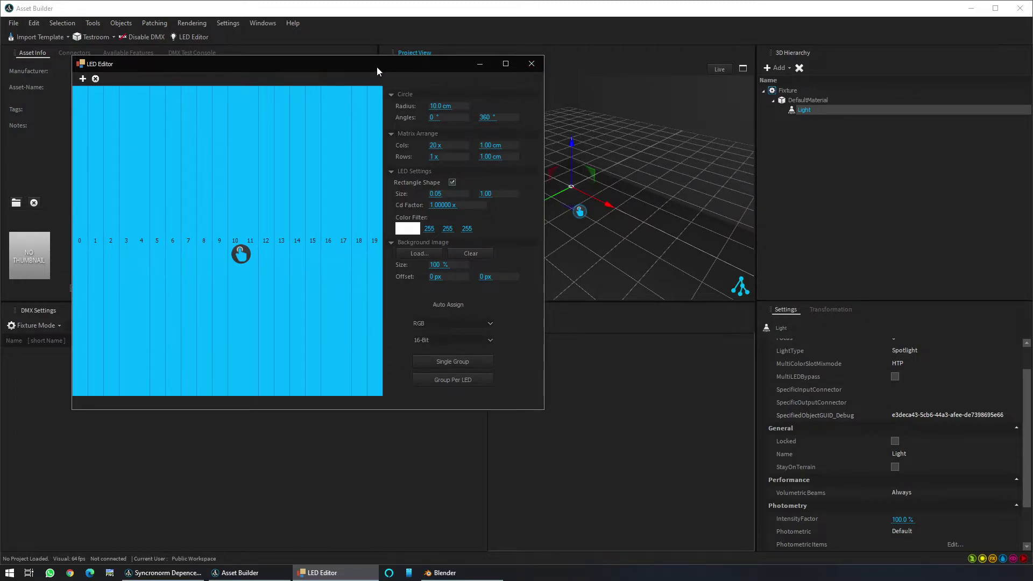
- Add a new fixture mode named Mode 1 in the DMX settings
left_click_drag(371, 65, 649, 79)
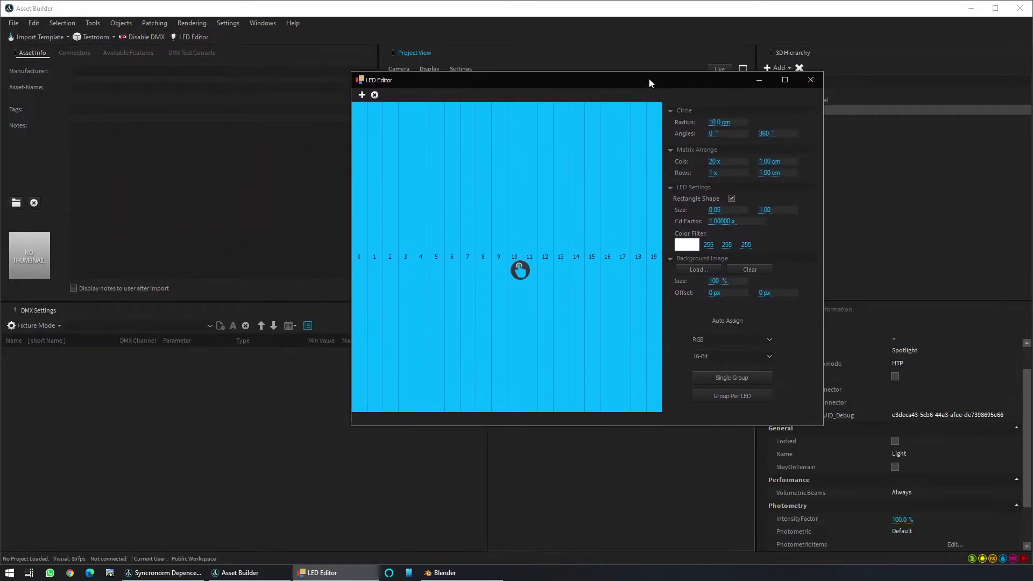
left_click(31, 327)
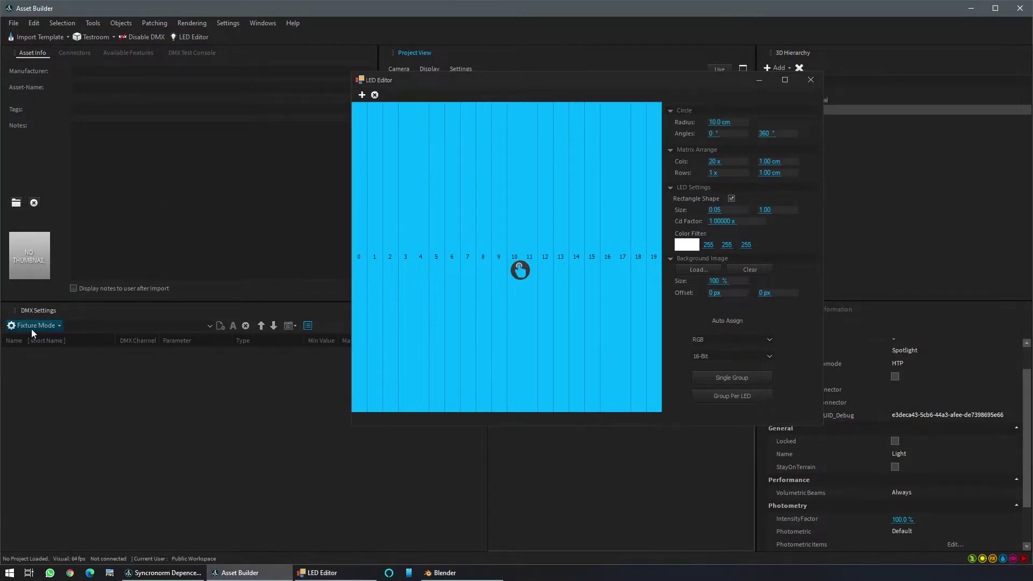
left_click(41, 341)
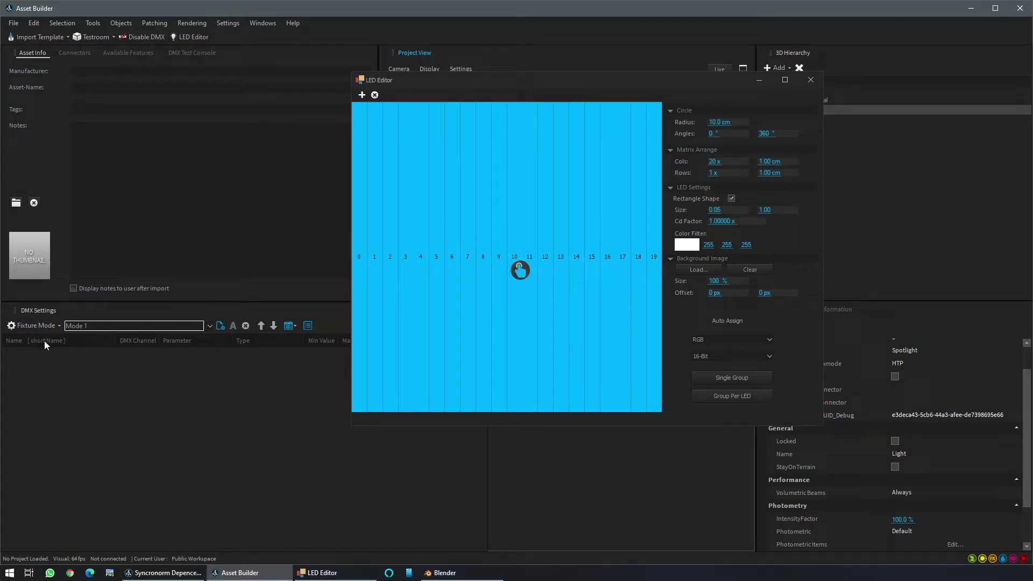
key("Return")
- Auto-assign 8-bit RGB channels to the LEDs with one group per LED and close the LED Editor
left_click(718, 355)
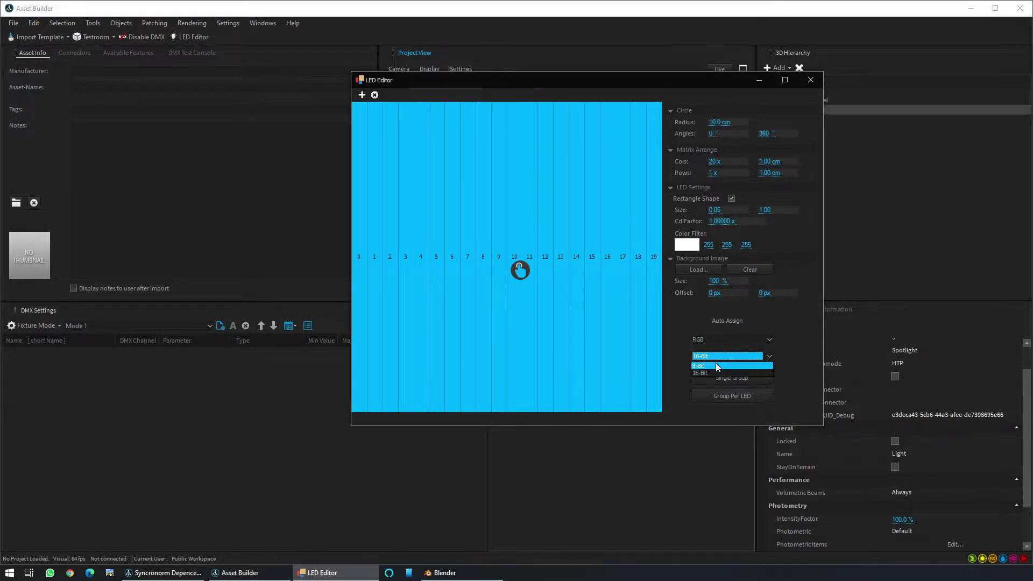
left_click(716, 362)
left_click(718, 395)
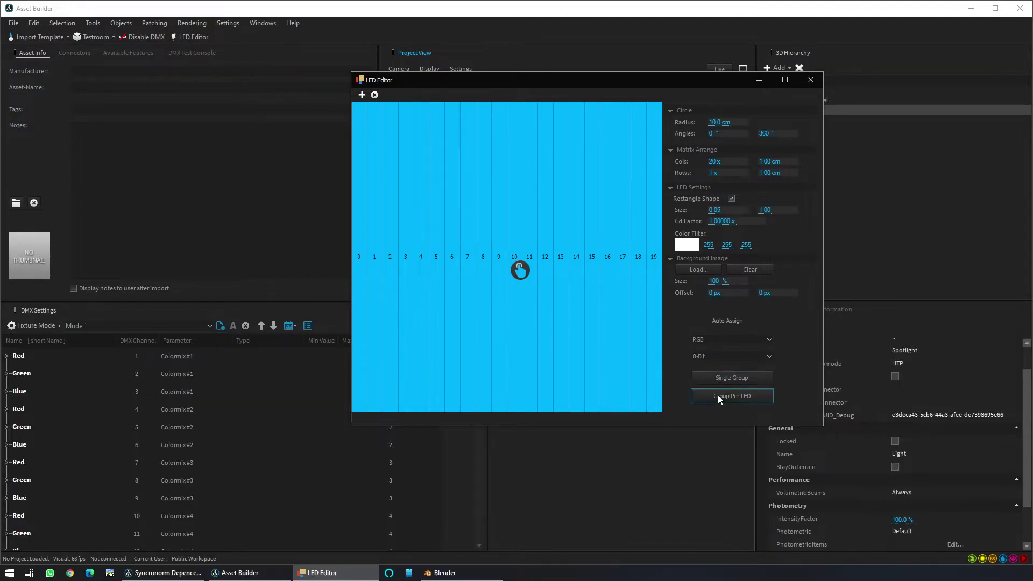
left_click(811, 81)
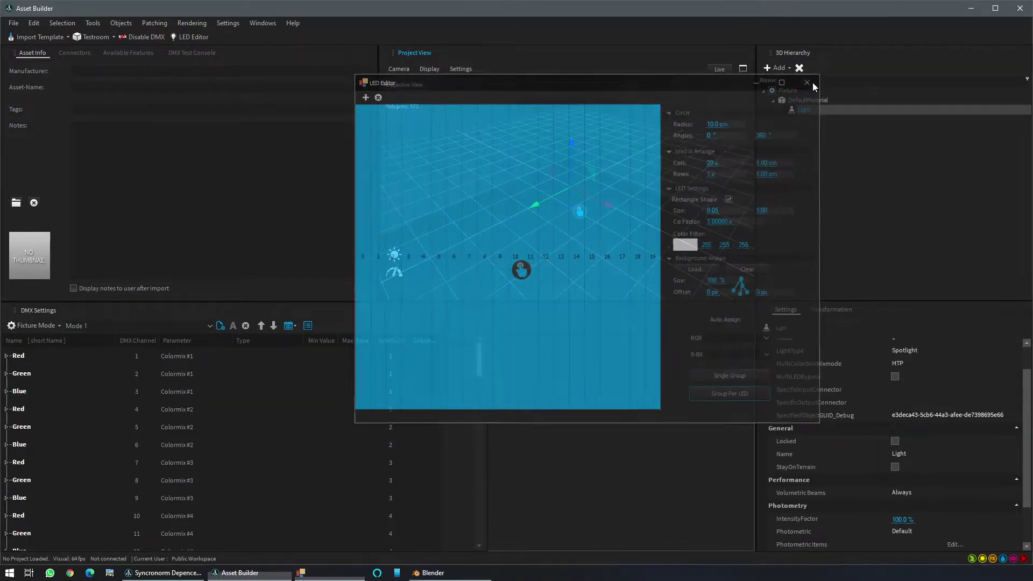
- Select all DMX channels from 1 to 60 and set both Blackout Enabled and HighLight Enabled to True
left_click(27, 356)
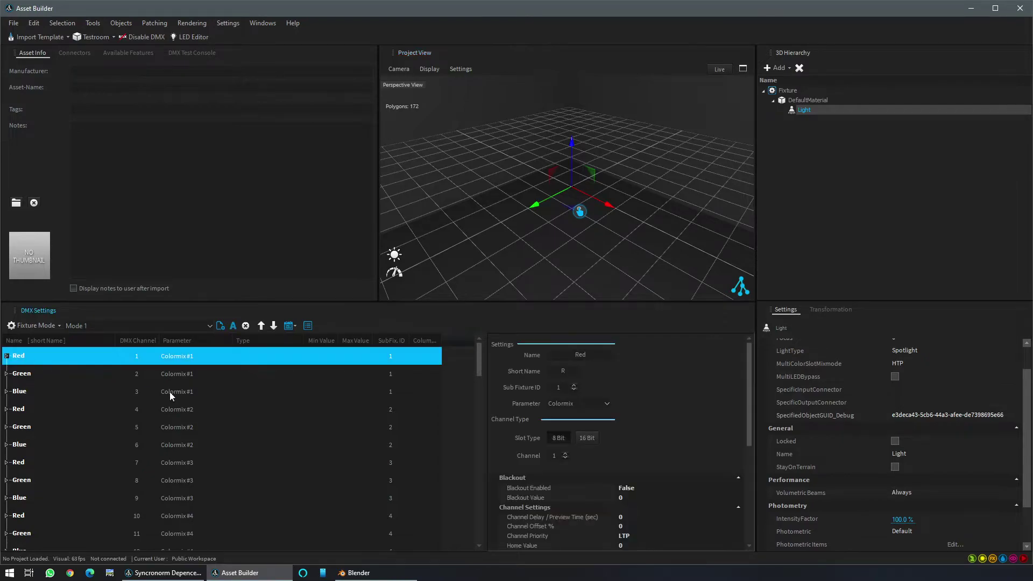
left_click_drag(479, 368, 478, 546)
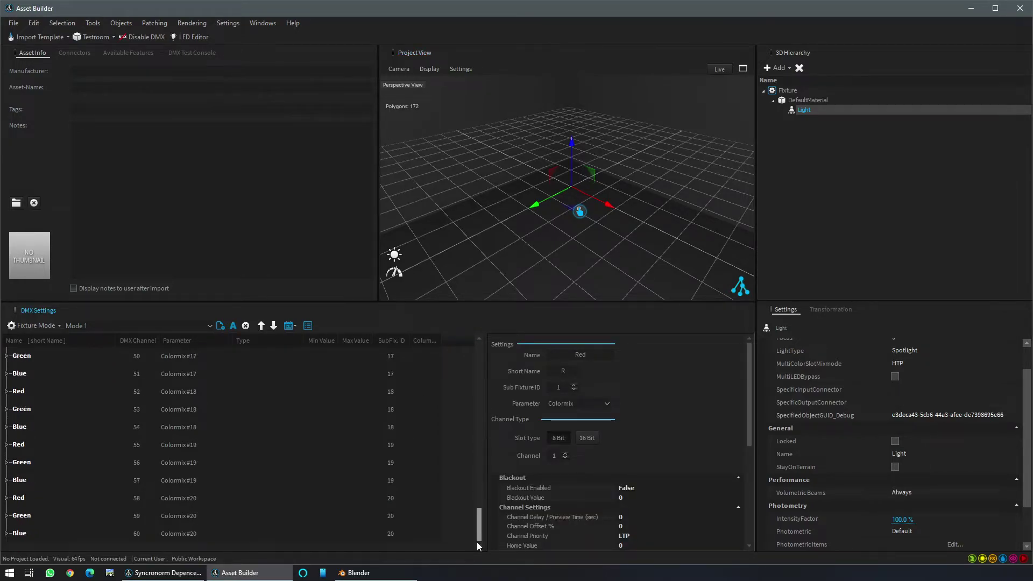
left_click(38, 531, "shift")
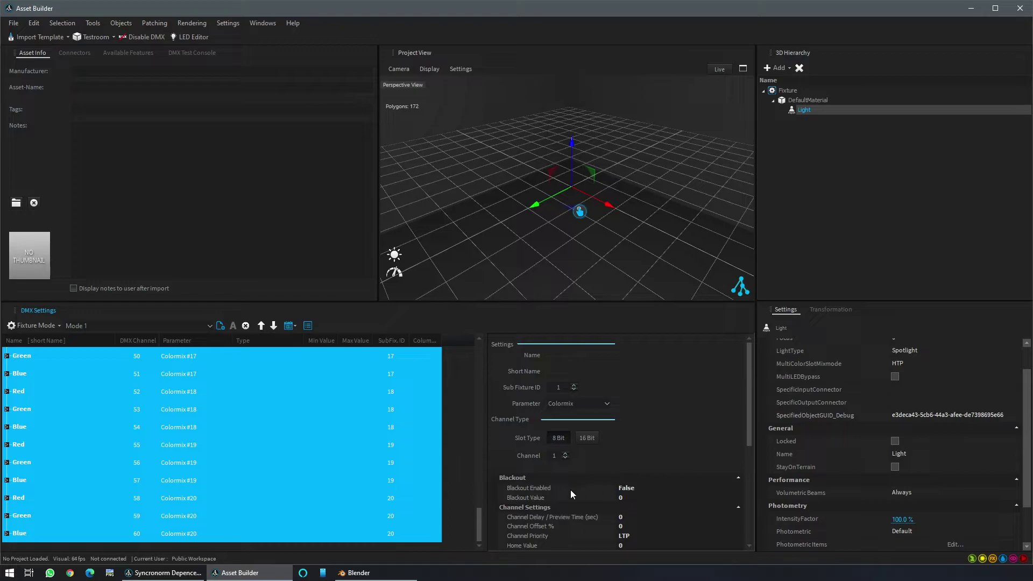
left_click(729, 490)
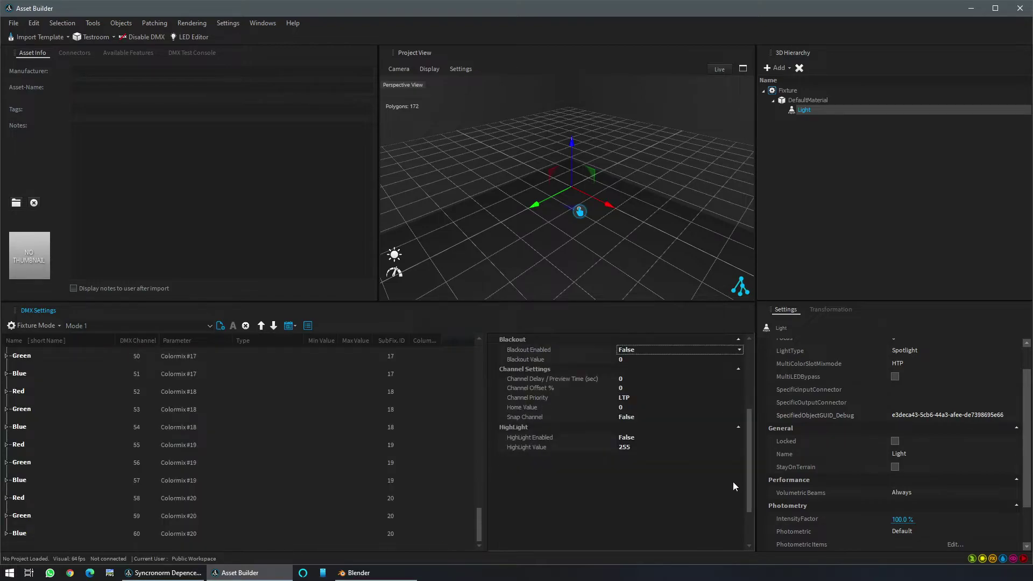
left_click(740, 350)
left_click(686, 358)
left_click(686, 439)
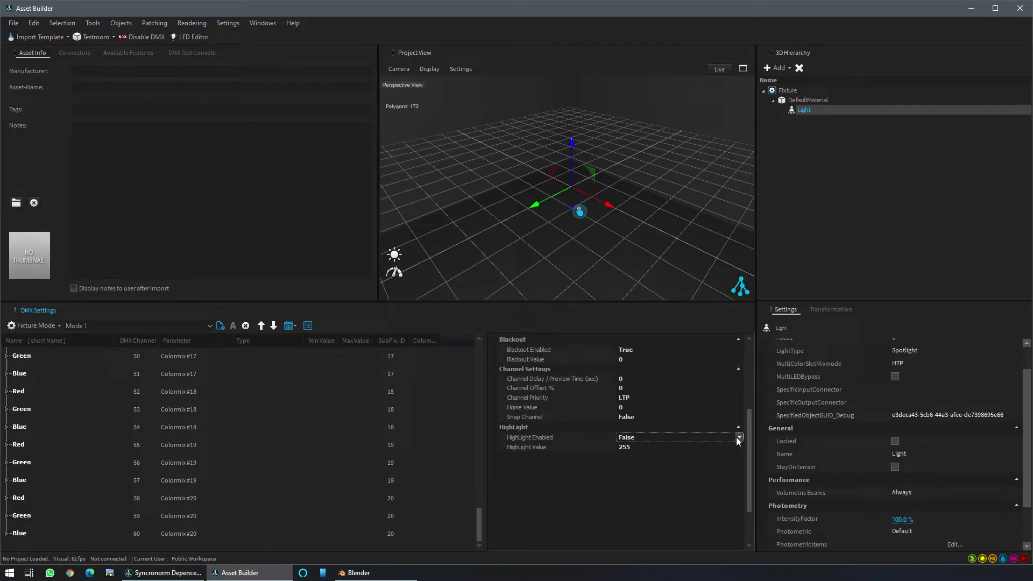
left_click(740, 438)
left_click(701, 447)
- Open the Programmer window and dock it alongside the DMX Settings
left_click(262, 23)
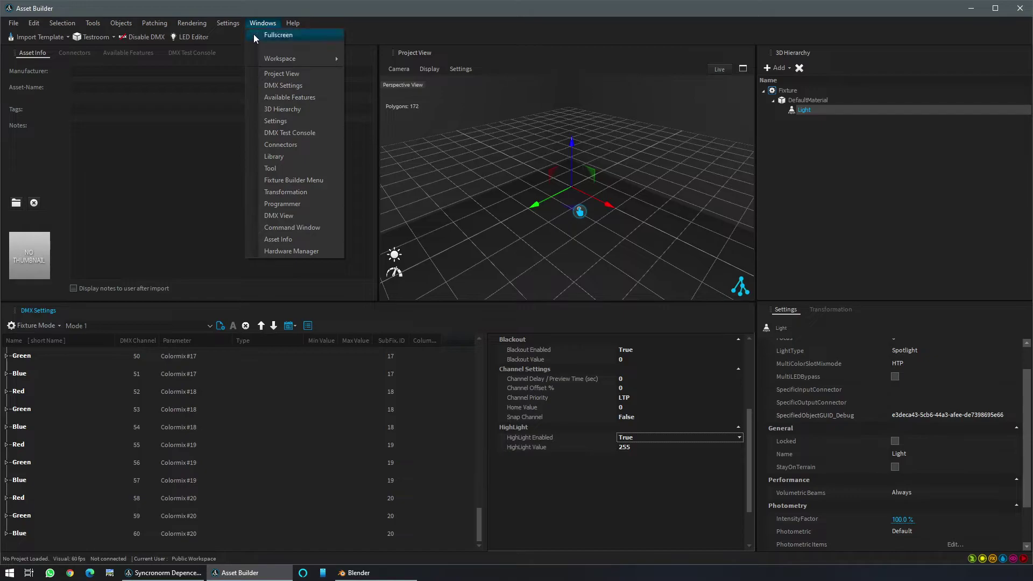
left_click(267, 205)
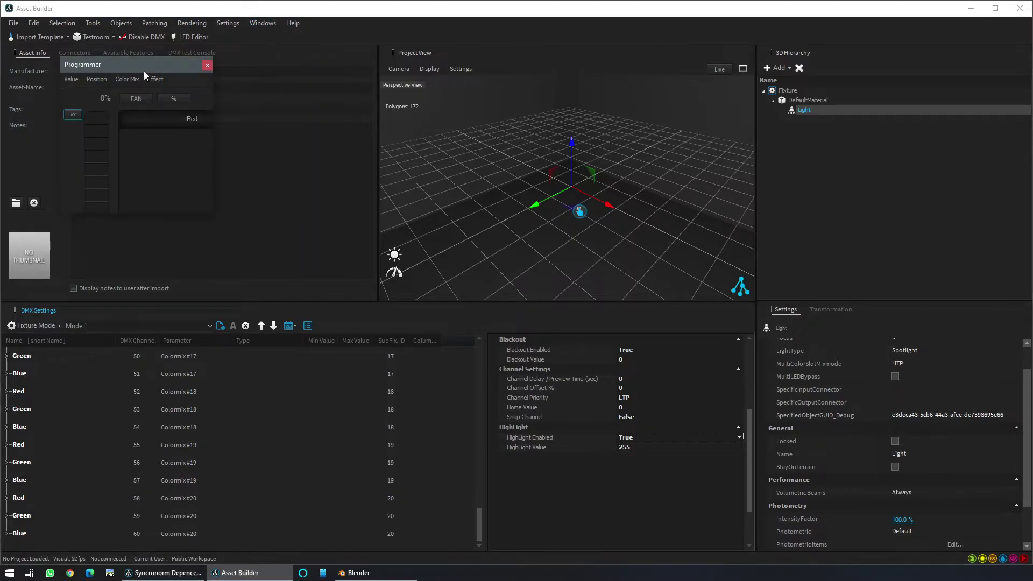
left_click_drag(144, 72, 384, 426)
- Select the Fixture and highlight it in the Programmer to check the tube's light output up close
left_click(775, 92)
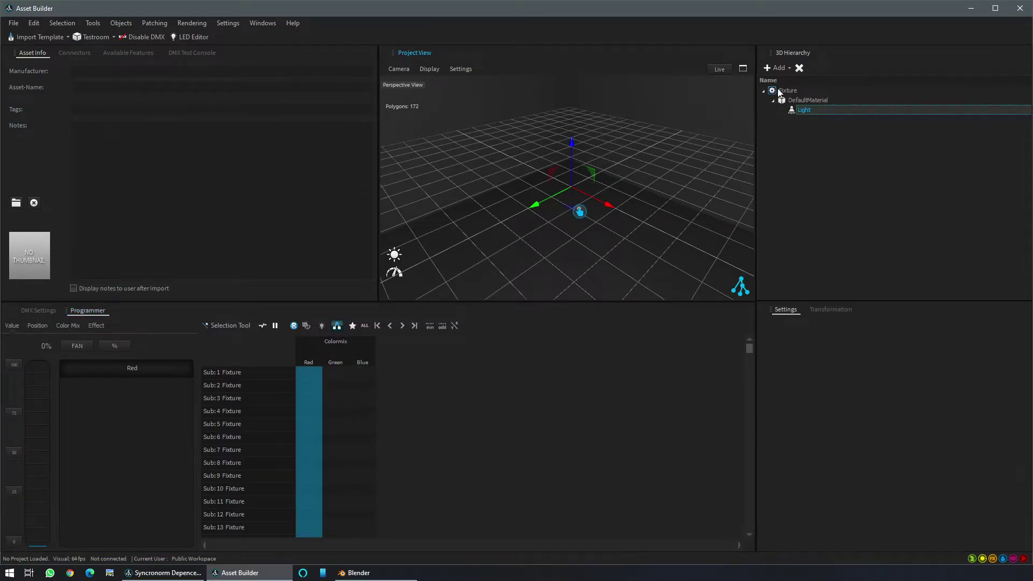
left_click(321, 327)
scroll(580, 190, "up", 5)
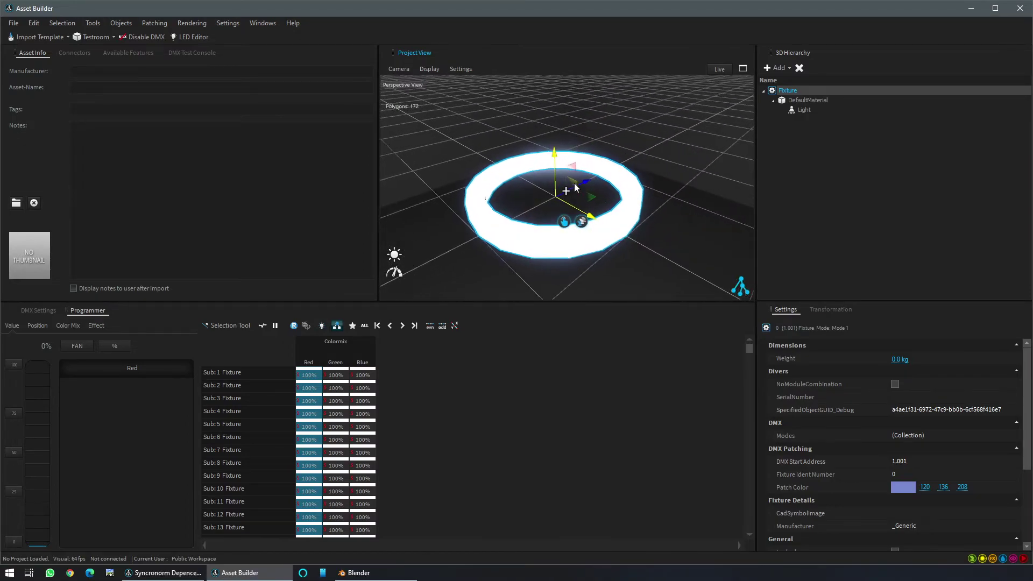
scroll(544, 199, "down", 5)
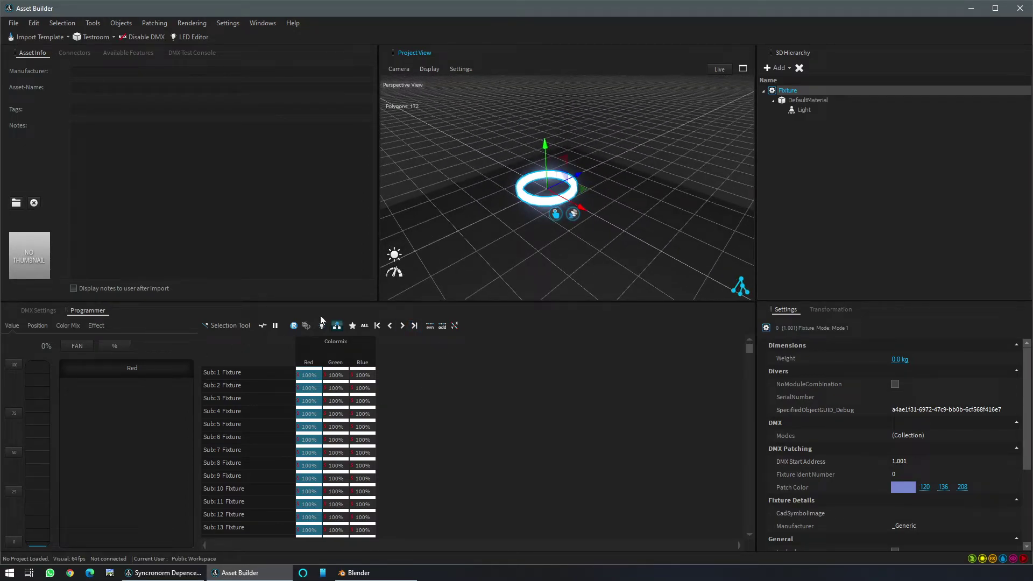
- Clear the Programmer values and set Red to 100% on sub-fixtures 1, 3, 6 and 8
left_click(294, 326)
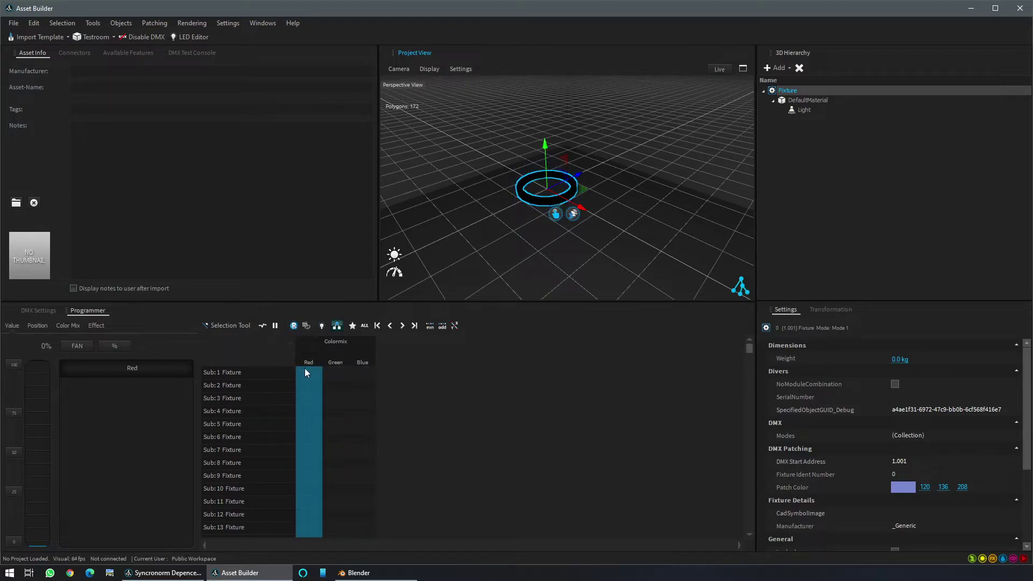
left_click(305, 371)
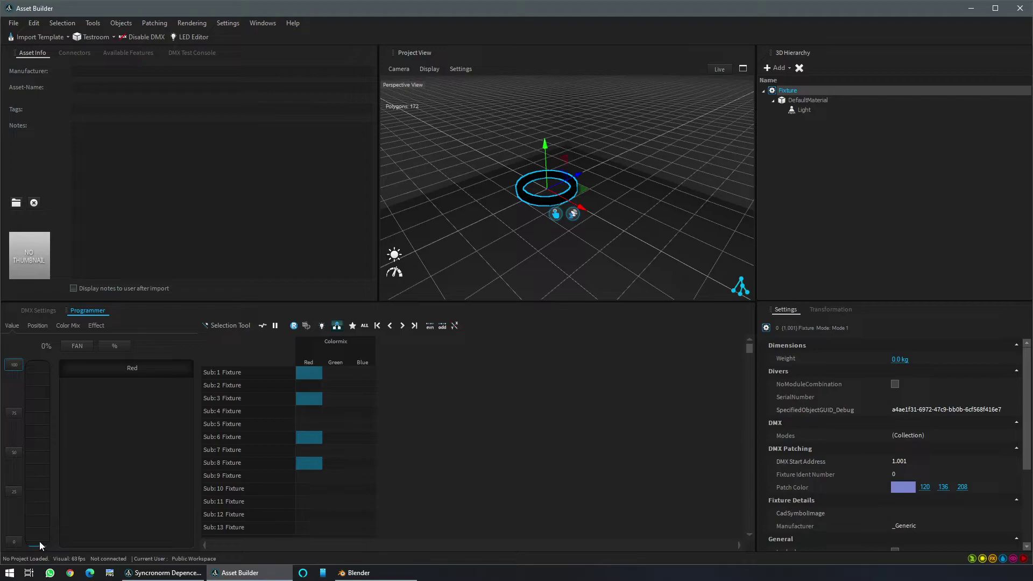
left_click_drag(40, 541, 58, 495)
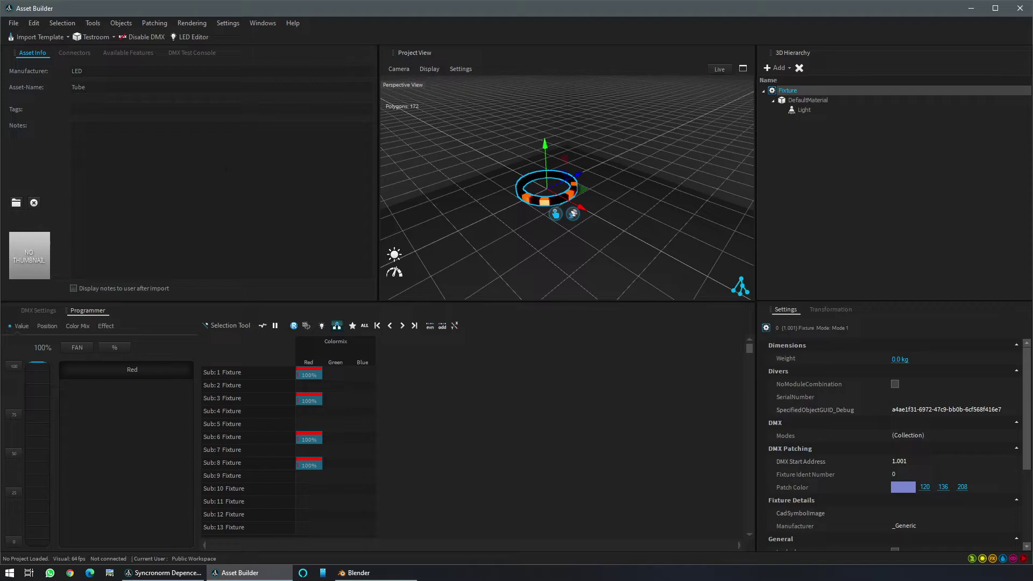
- Load LED Tube.thumbnail.png as the asset's thumbnail image
left_click(14, 201)
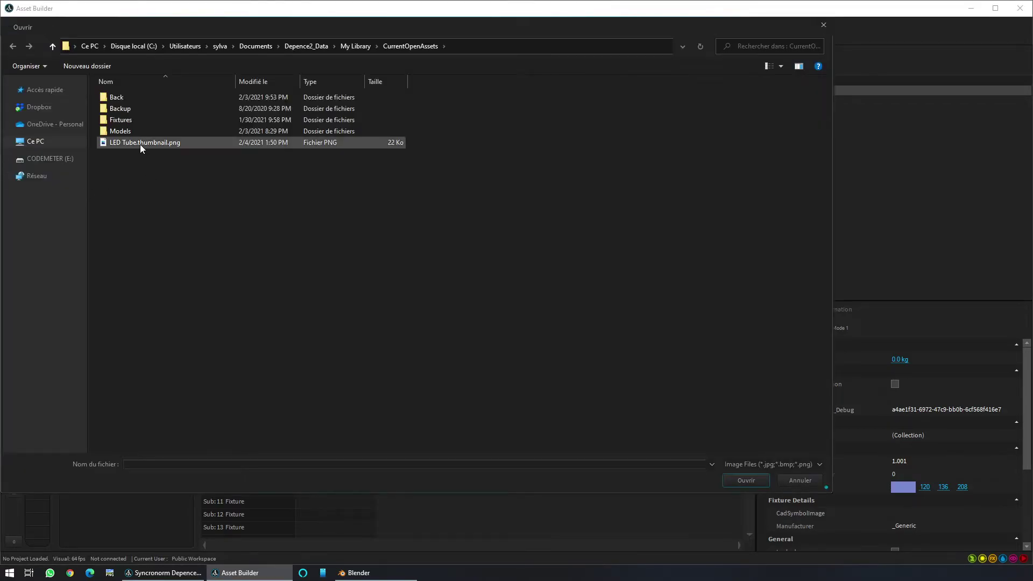
double_click(140, 145)
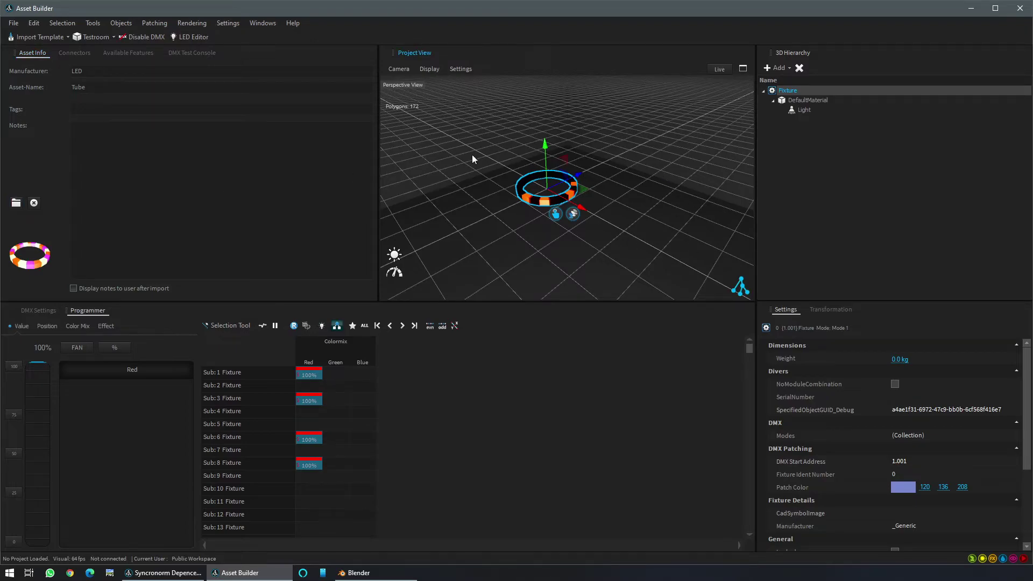
- Save the asset as Led - Tube.dfix in the CurrentOpenAssets folder, overwriting the existing file
left_click(14, 23)
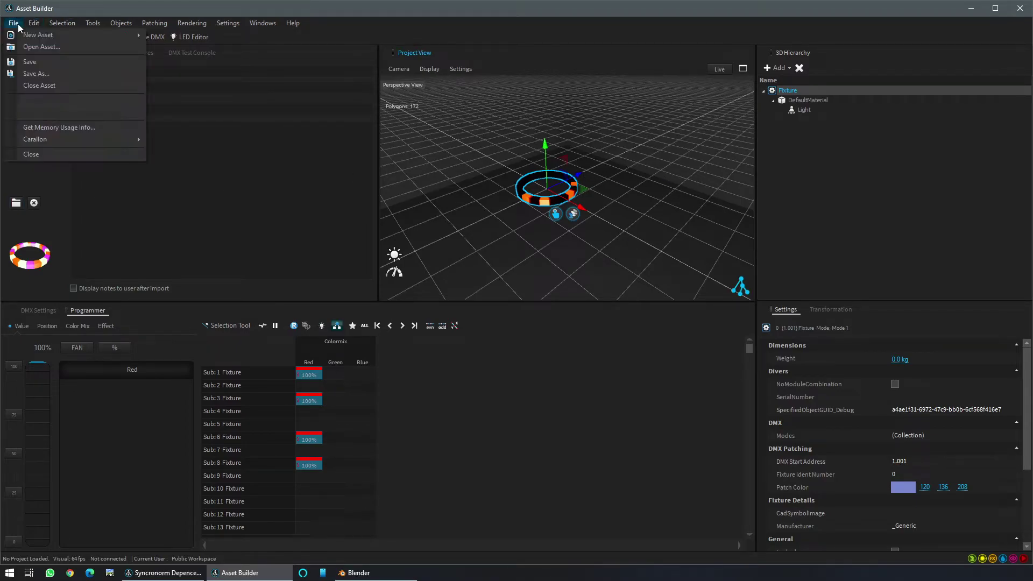
left_click(29, 69)
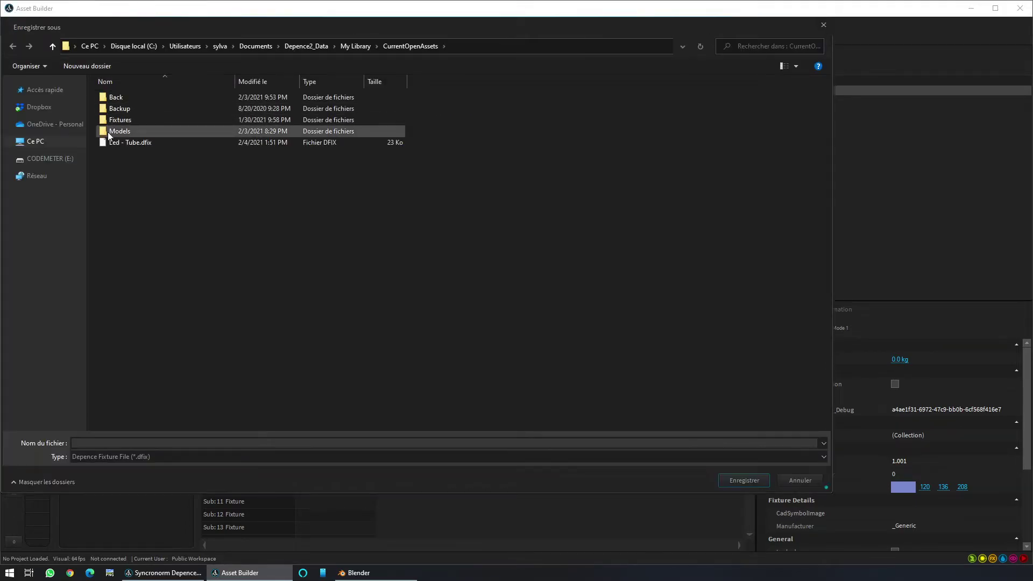
left_click(132, 141)
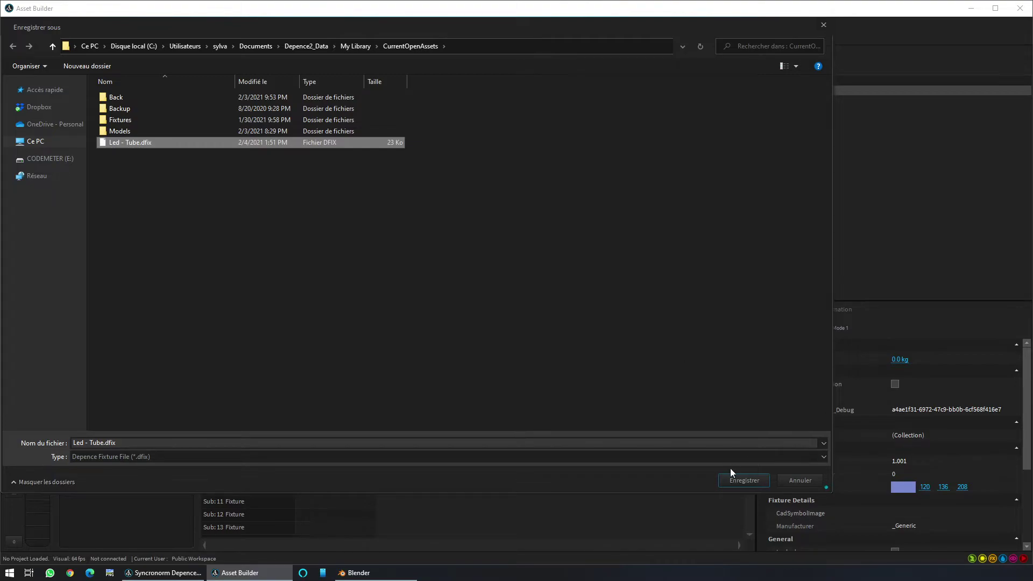
left_click(740, 482)
left_click(710, 289)
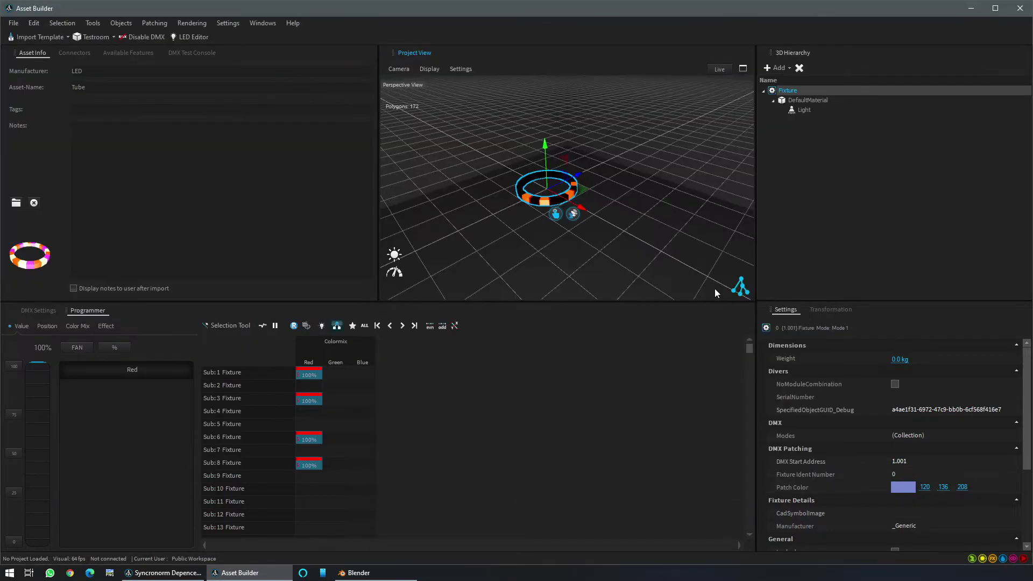
- Switch to Depence and raise the Project View's ambient light to about three quarters so the stage can be seen
left_click(166, 572)
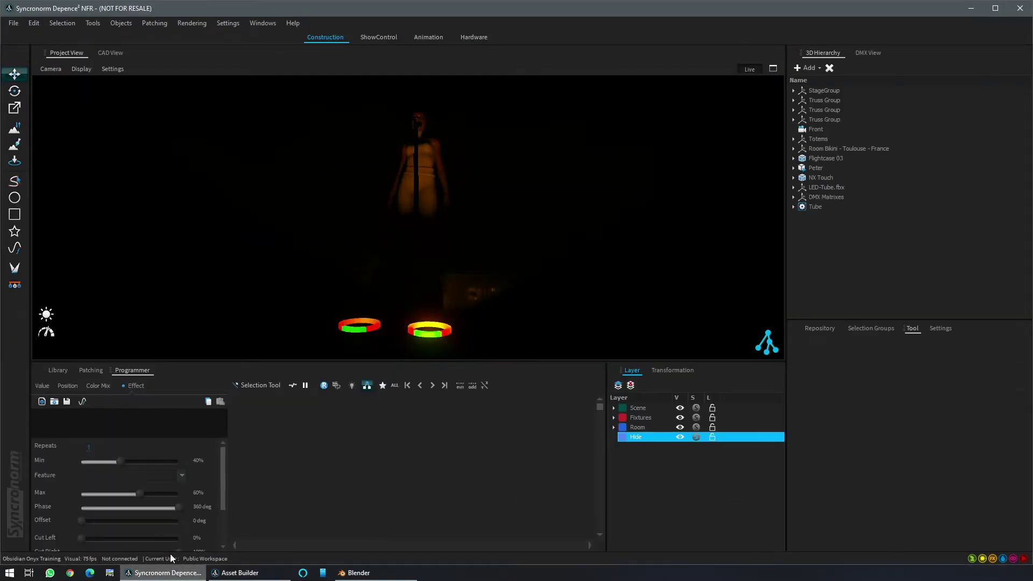
left_click(514, 297)
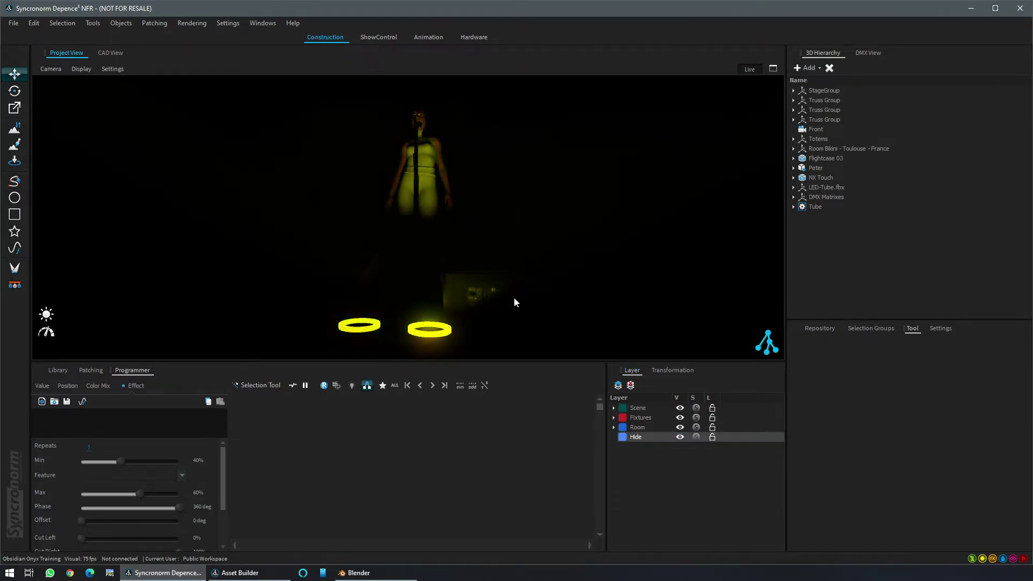
mouse_move(52, 315)
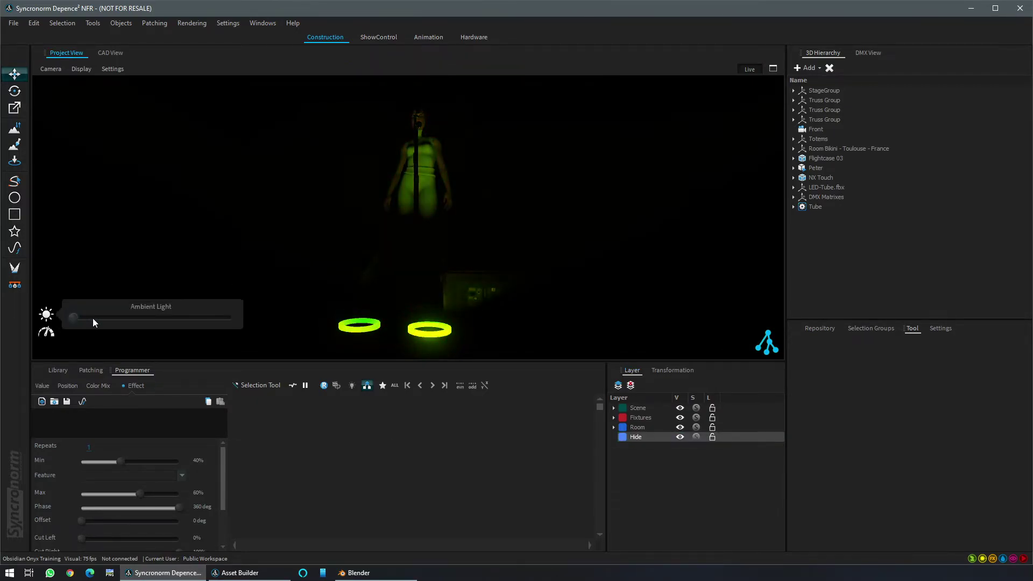
left_click_drag(93, 318, 191, 318)
- Delete the old Tube fixture from the 3D Hierarchy
left_click(815, 207)
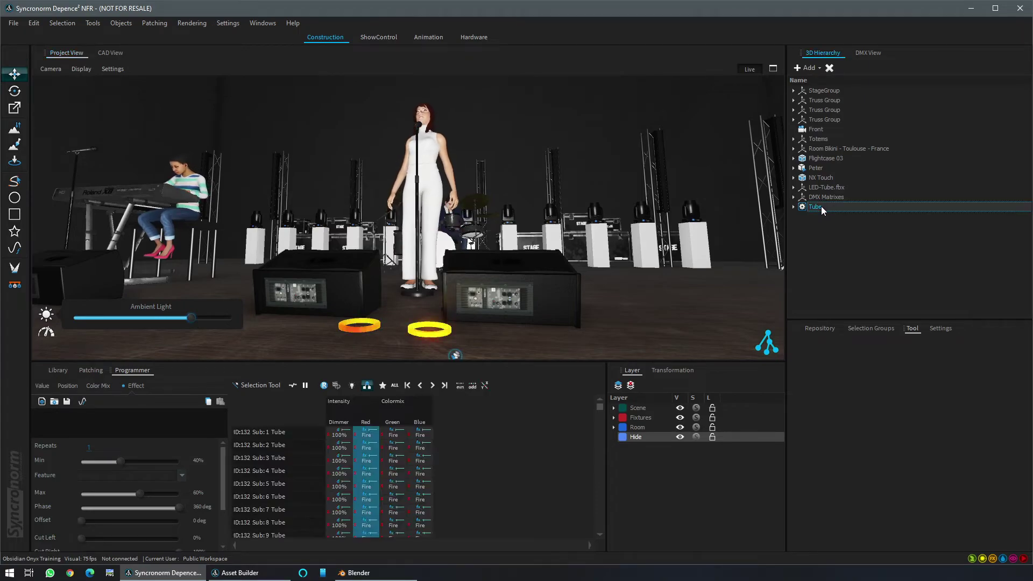
right_click(821, 207)
left_click(861, 210)
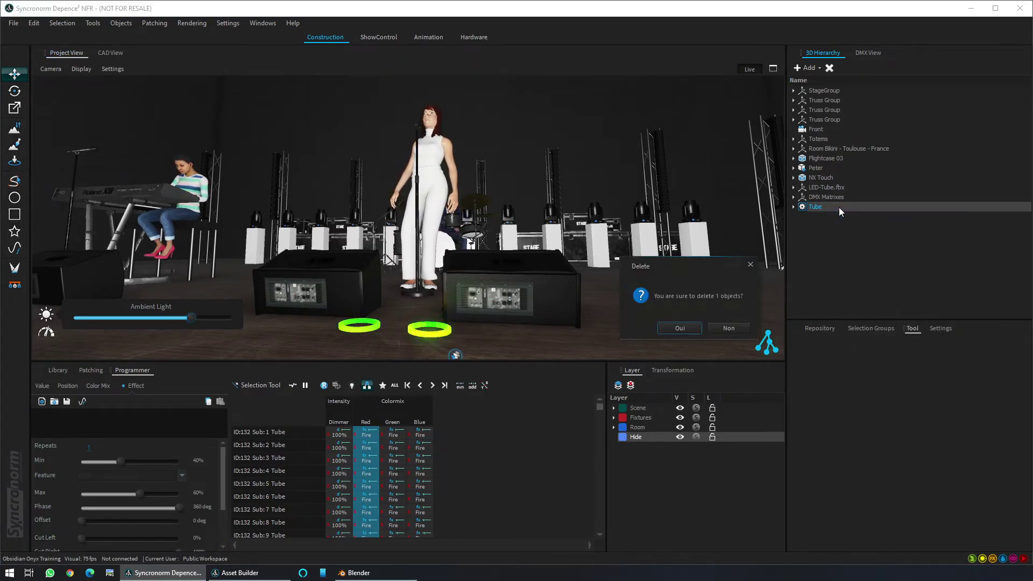
left_click(681, 327)
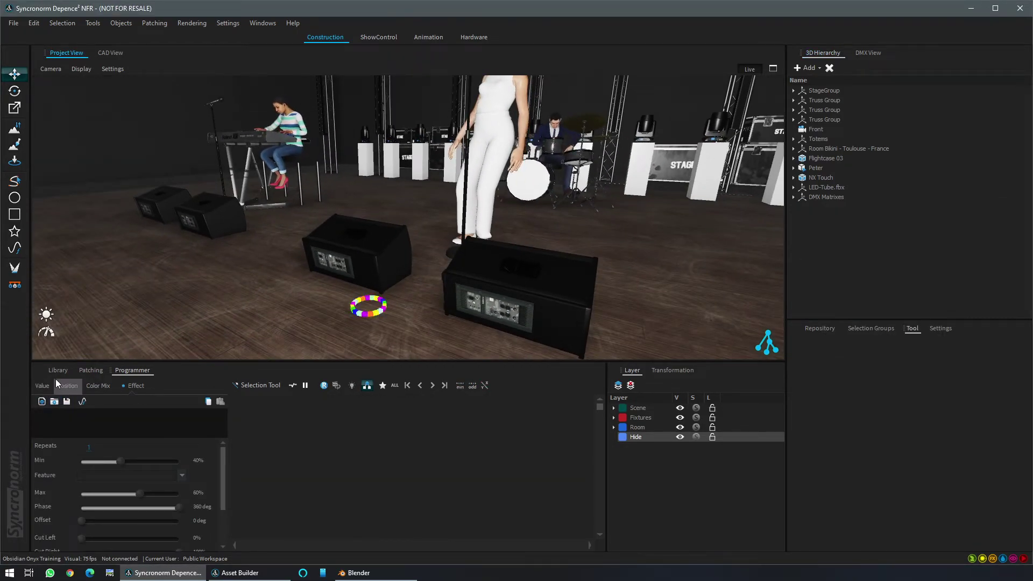
- Refresh CurrentOpenAssets in My Library and place the Led - Tube fixture on the stage floor in front of the floor monitors
left_click(57, 370)
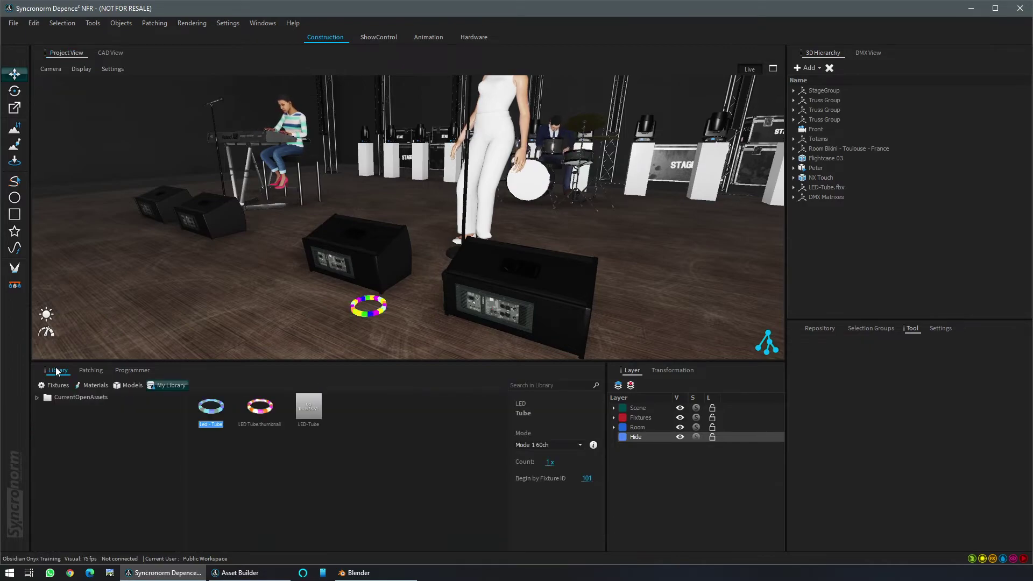
left_click(85, 397)
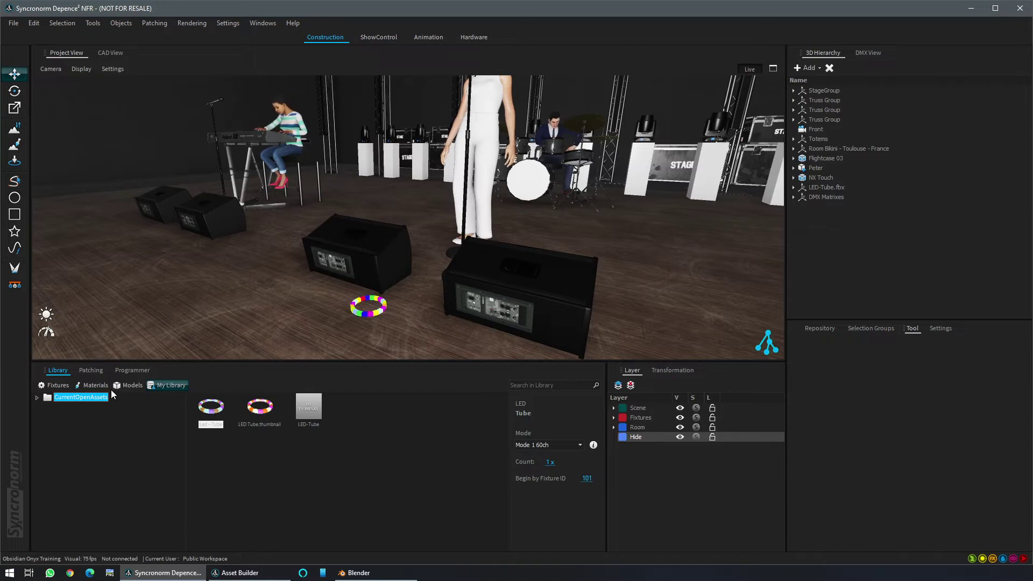
right_click(91, 405)
left_click(108, 444)
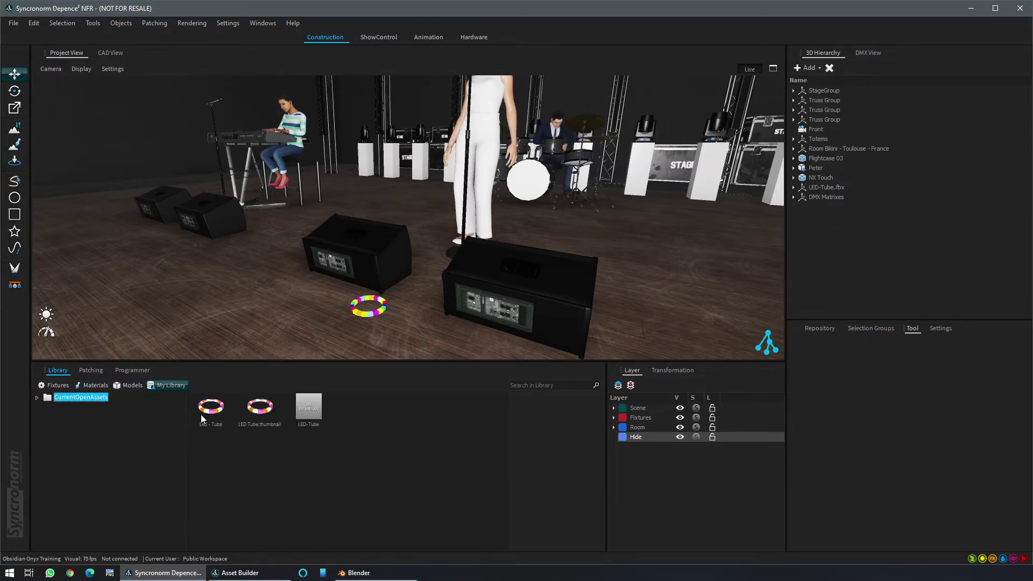
left_click_drag(212, 414, 411, 331)
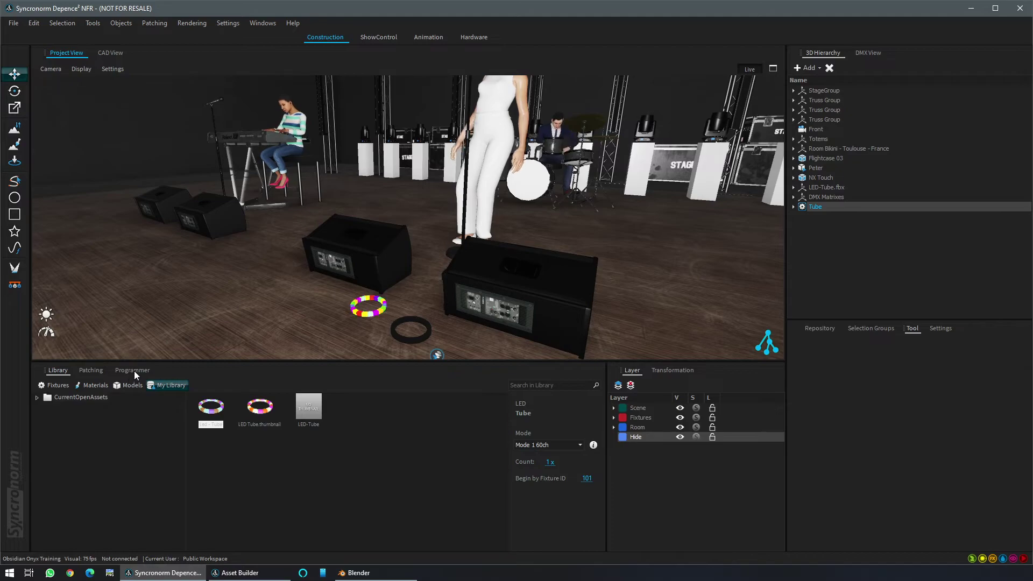
- Patch the new Tube to DMX universe 4, start address 1, with a channel distance of 0
left_click(90, 371)
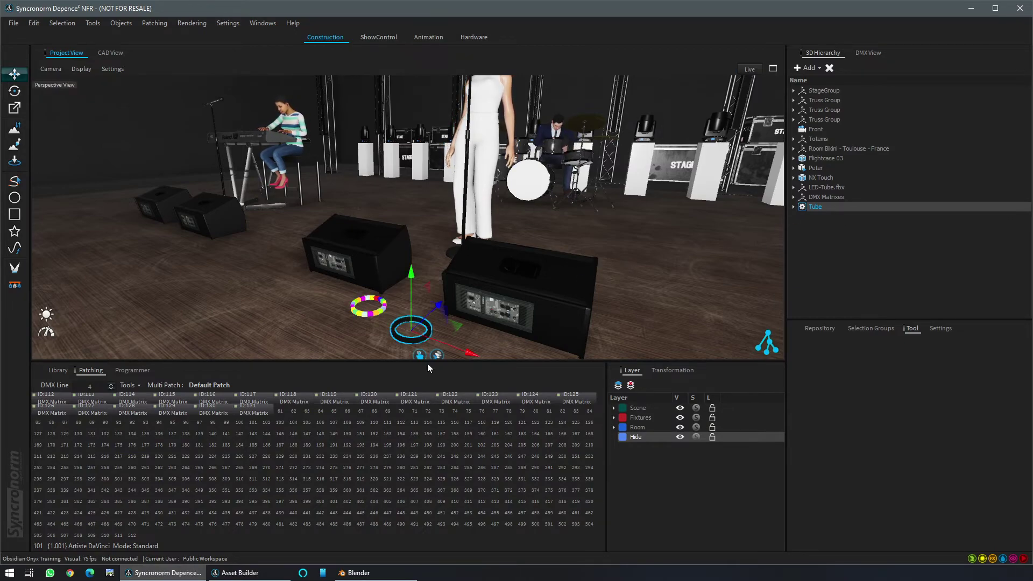
left_click_drag(427, 357, 50, 396)
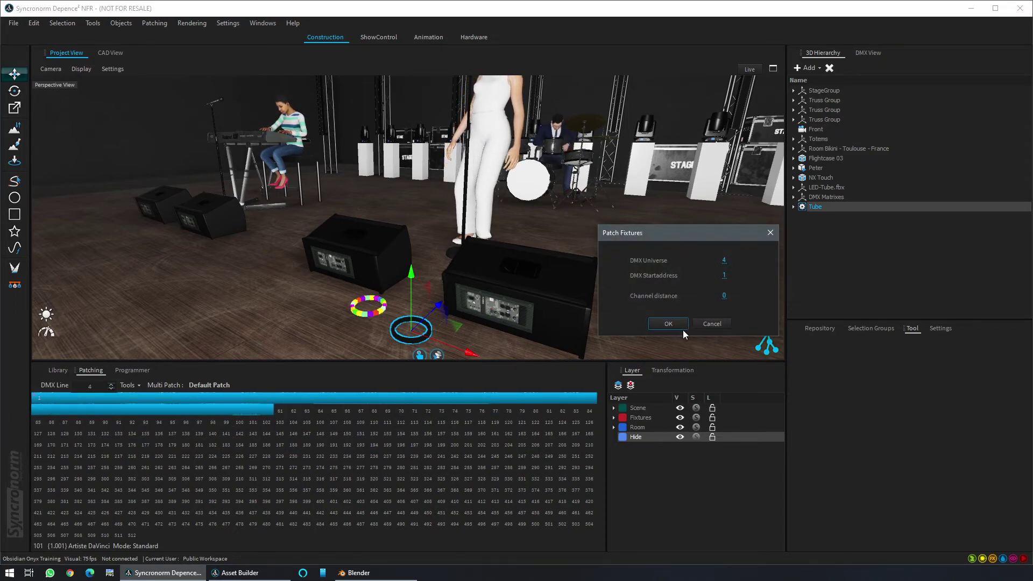
left_click(682, 327)
left_click(666, 333)
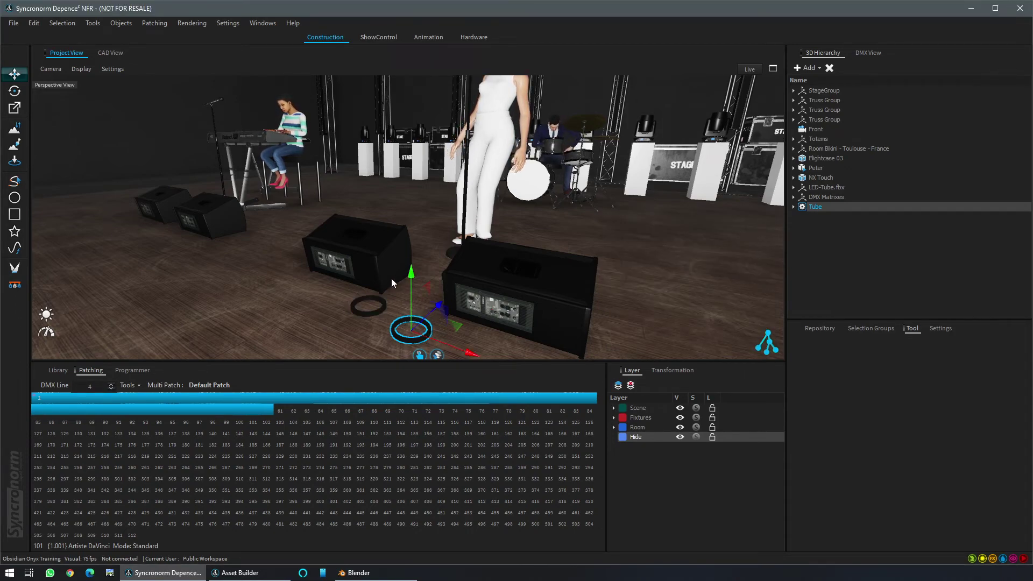
- Highlight the selected Tube in the Programmer so all its sub-fixtures light up at 100%
scroll(392, 279, "up", 3)
left_click(132, 370)
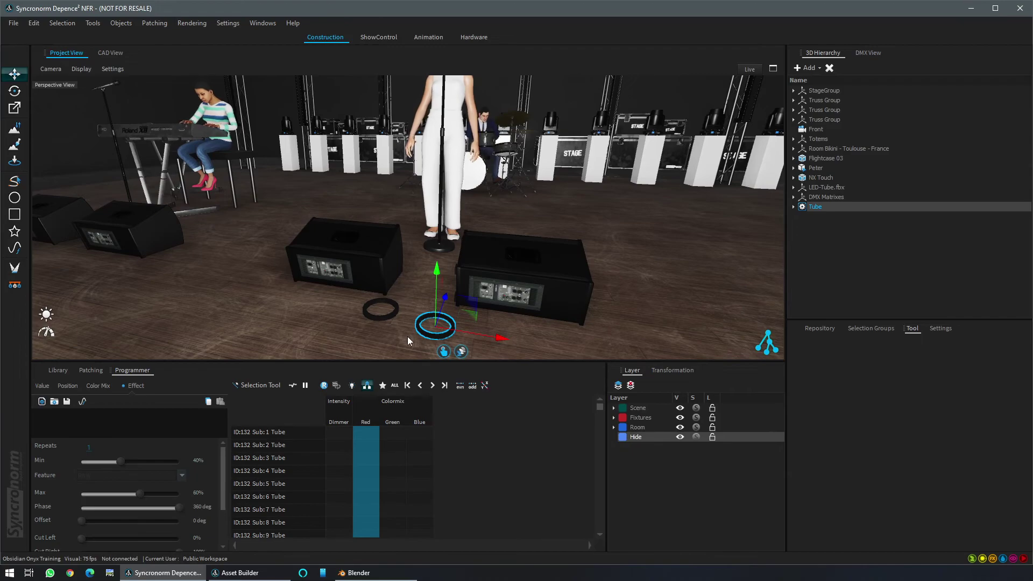
scroll(381, 297, "up", 3)
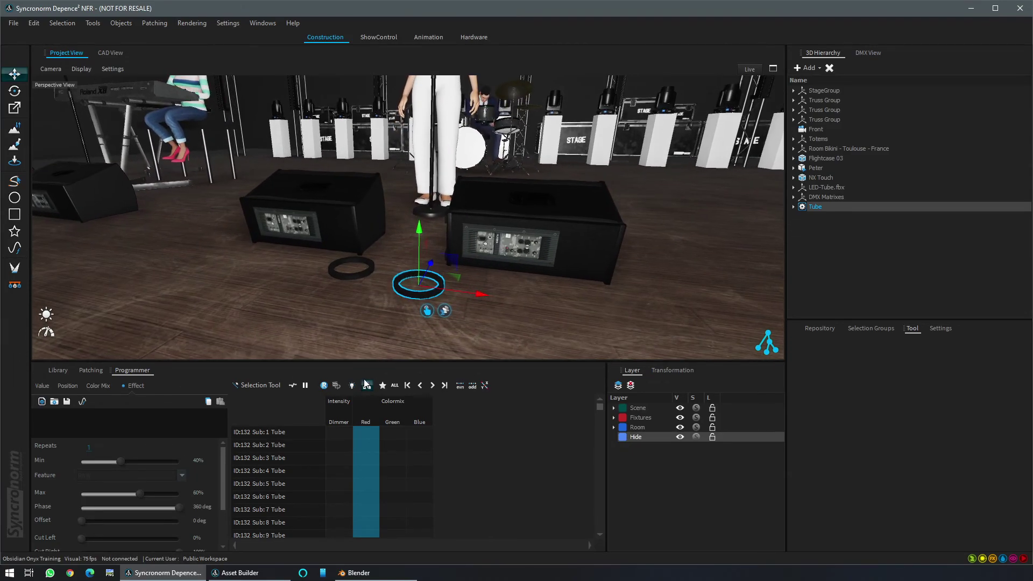
left_click(352, 386)
scroll(384, 295, "down", 2)
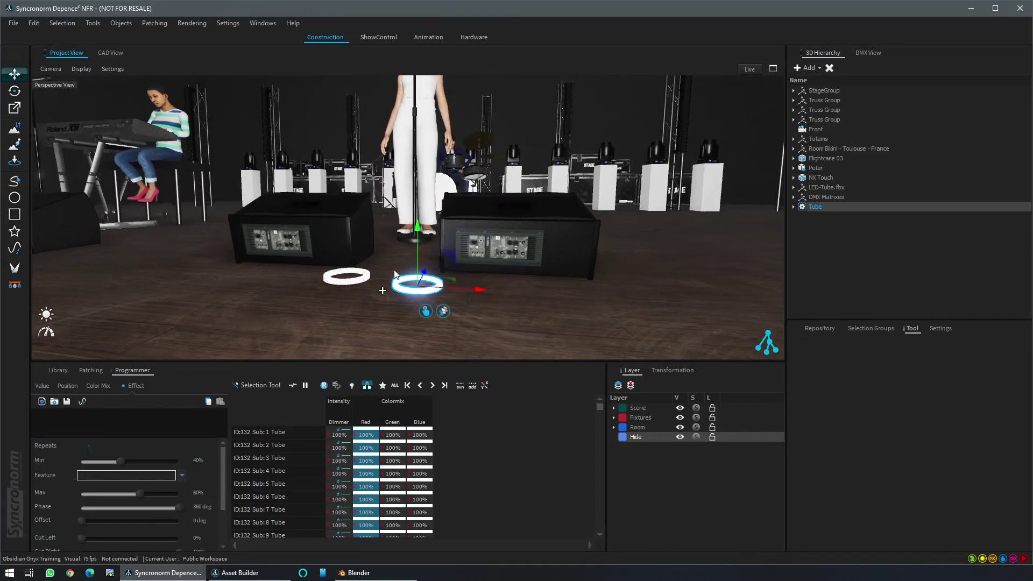
- Lower the ambient light to its minimum to judge the tube's glow in the dark scene
left_click(47, 315)
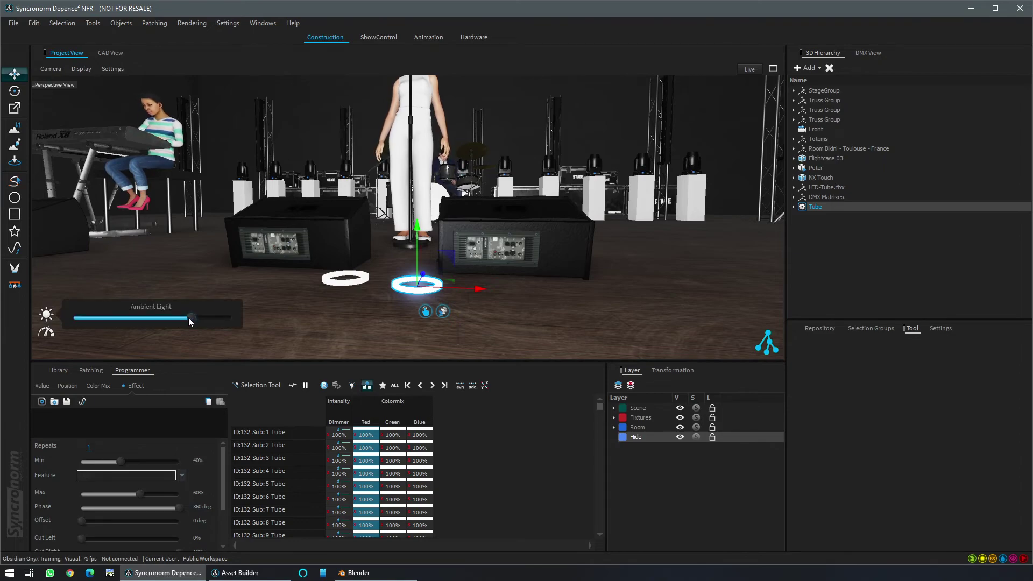
left_click_drag(189, 318, 66, 318)
middle_click_drag(458, 290, 465, 318)
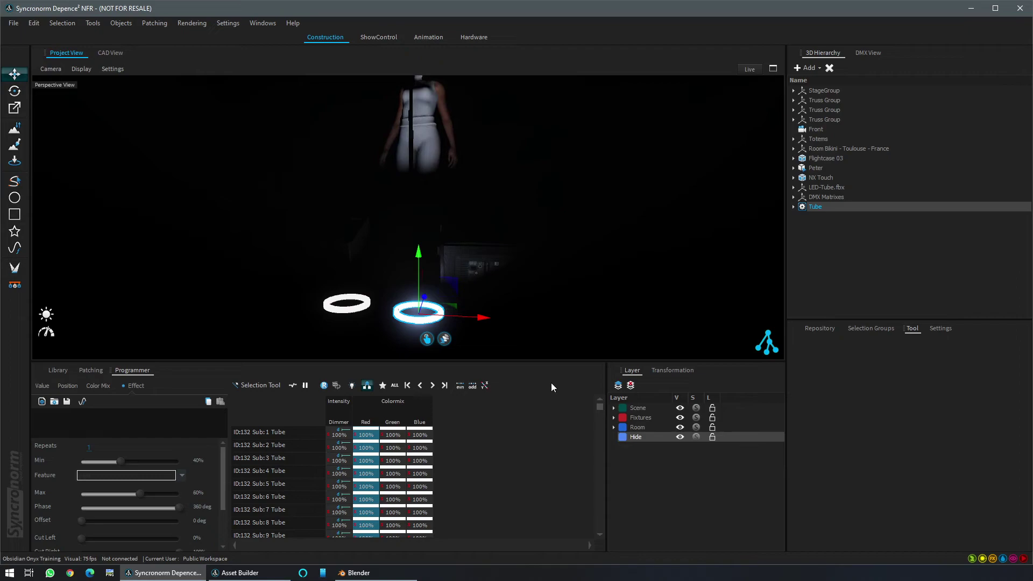
- Toggle the visibility of the Hide layer off and back on
left_click(677, 438)
left_click(679, 437)
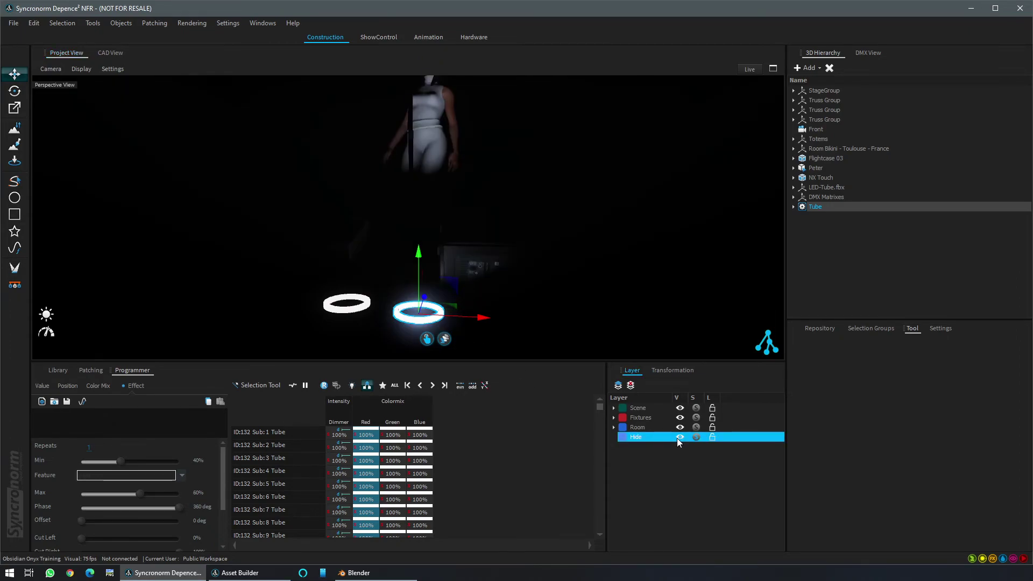
left_click(677, 438)
left_click(678, 437)
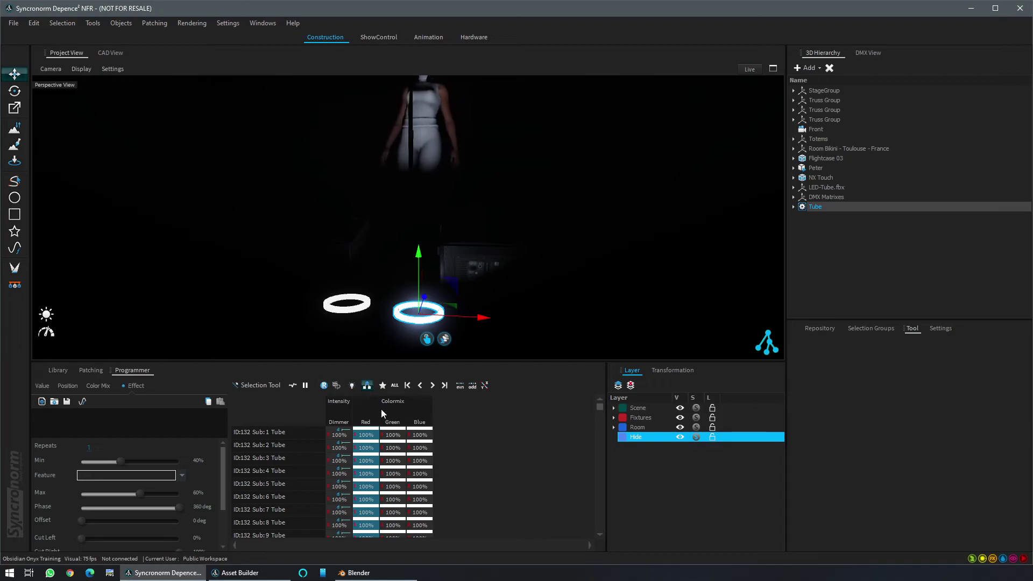
- Apply a Sinus effect to the Tube's Dimmer with a minimum of 0% and a maximum of 100%
left_click(338, 403)
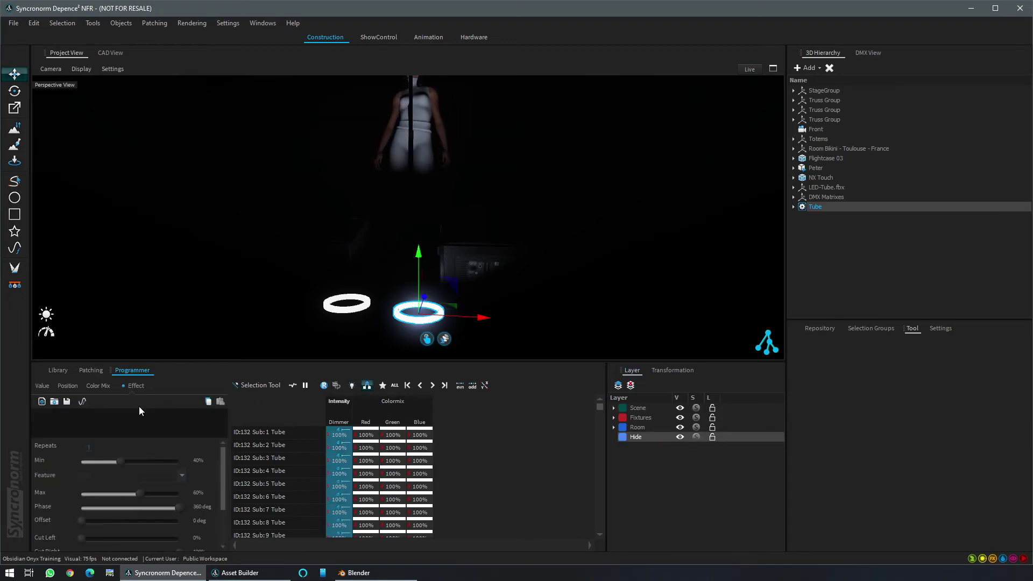
left_click(54, 402)
double_click(411, 242)
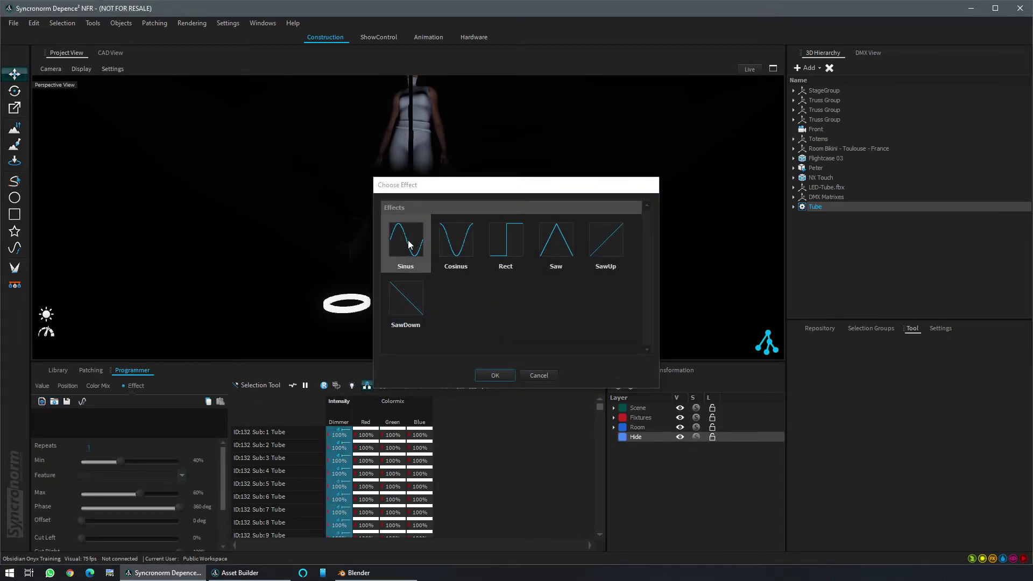
left_click_drag(140, 494, 180, 494)
left_click_drag(120, 462, 81, 462)
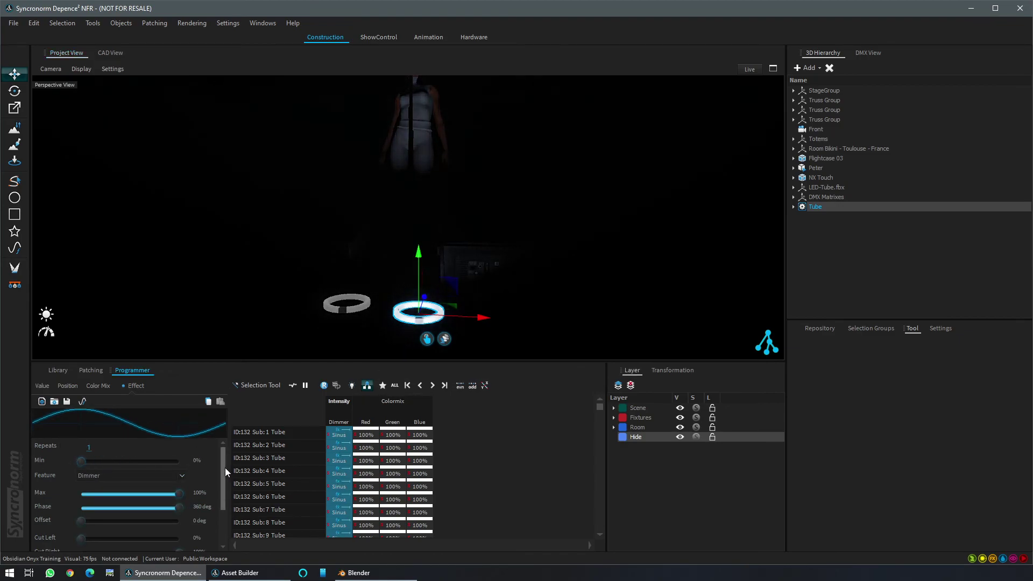
- Distribute the fixture selection by SubFixture with the rising diagonal Panorama option, and apply it
scroll(225, 467, "down", 2)
left_click(253, 386)
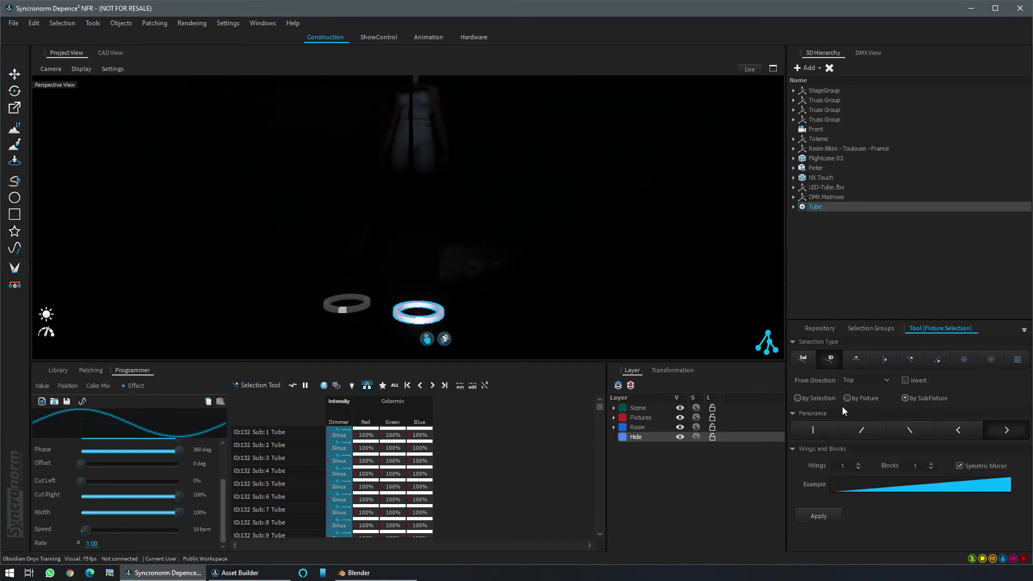
left_click(861, 430)
left_click(817, 517)
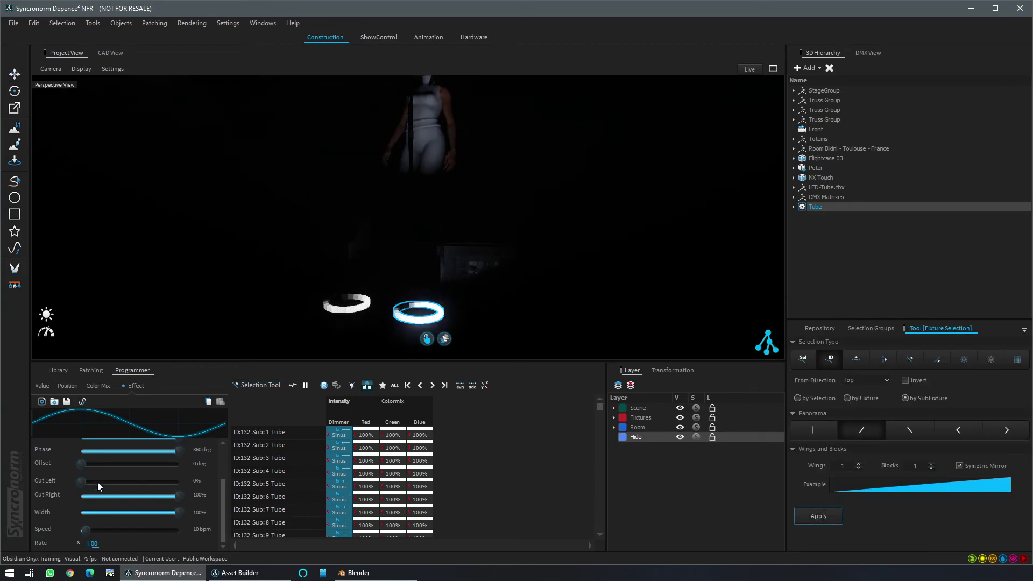
- Set the Sinus effect's speed to about 77 bpm and its phase to 145 deg
scroll(89, 536, "up", 1)
left_click_drag(86, 544, 119, 543)
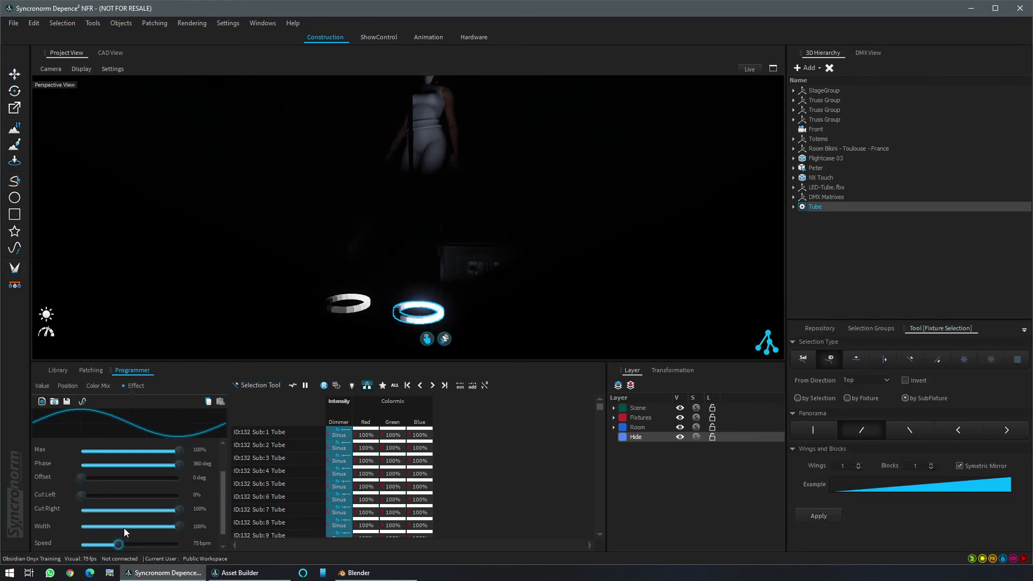
left_click_drag(183, 467, 120, 465)
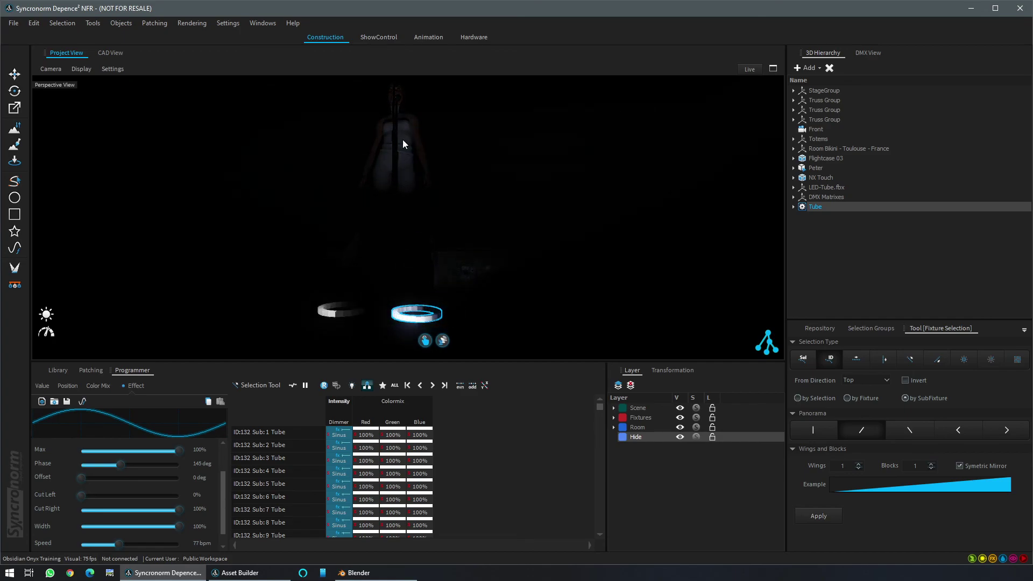